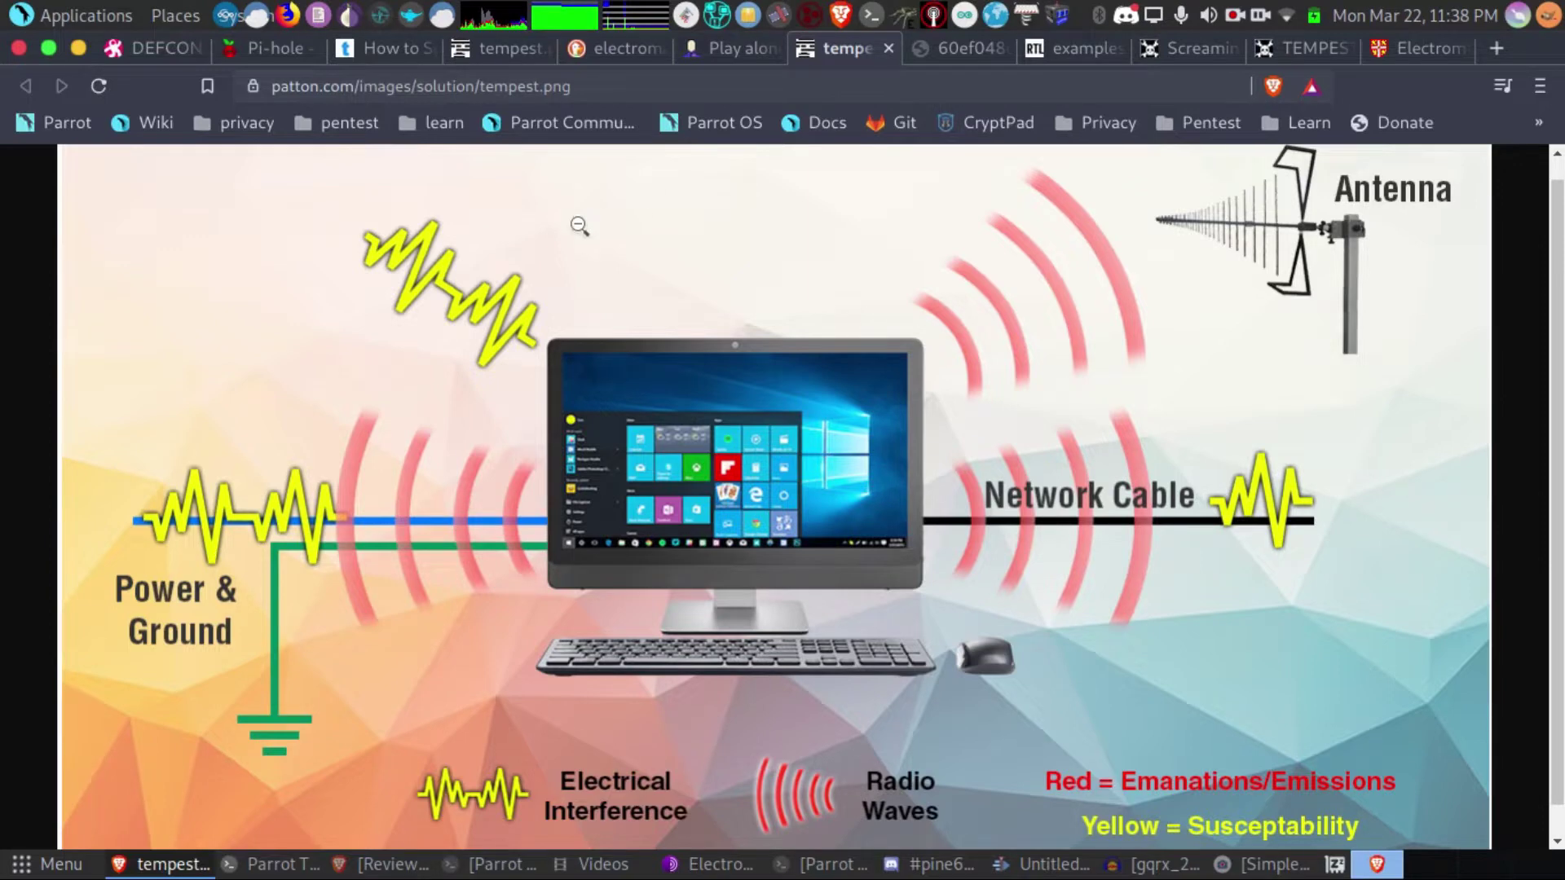
Step: Show the rtl-sdr.com examplesetup2.jpg photo of a dongle picking up a monitor's image
click(969, 51)
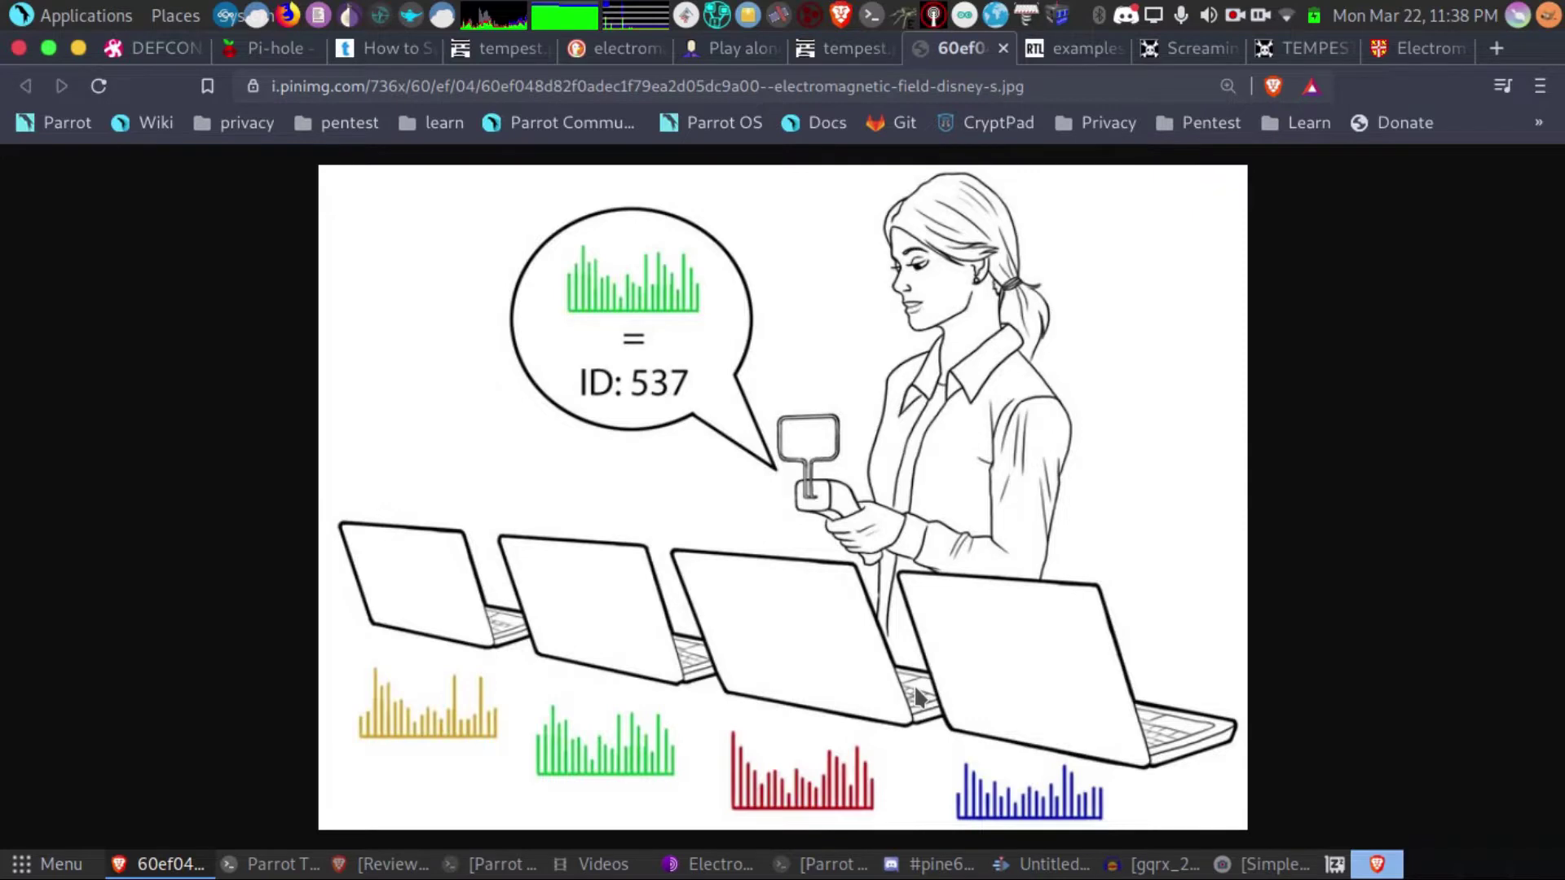
key(ctrl+Tab)
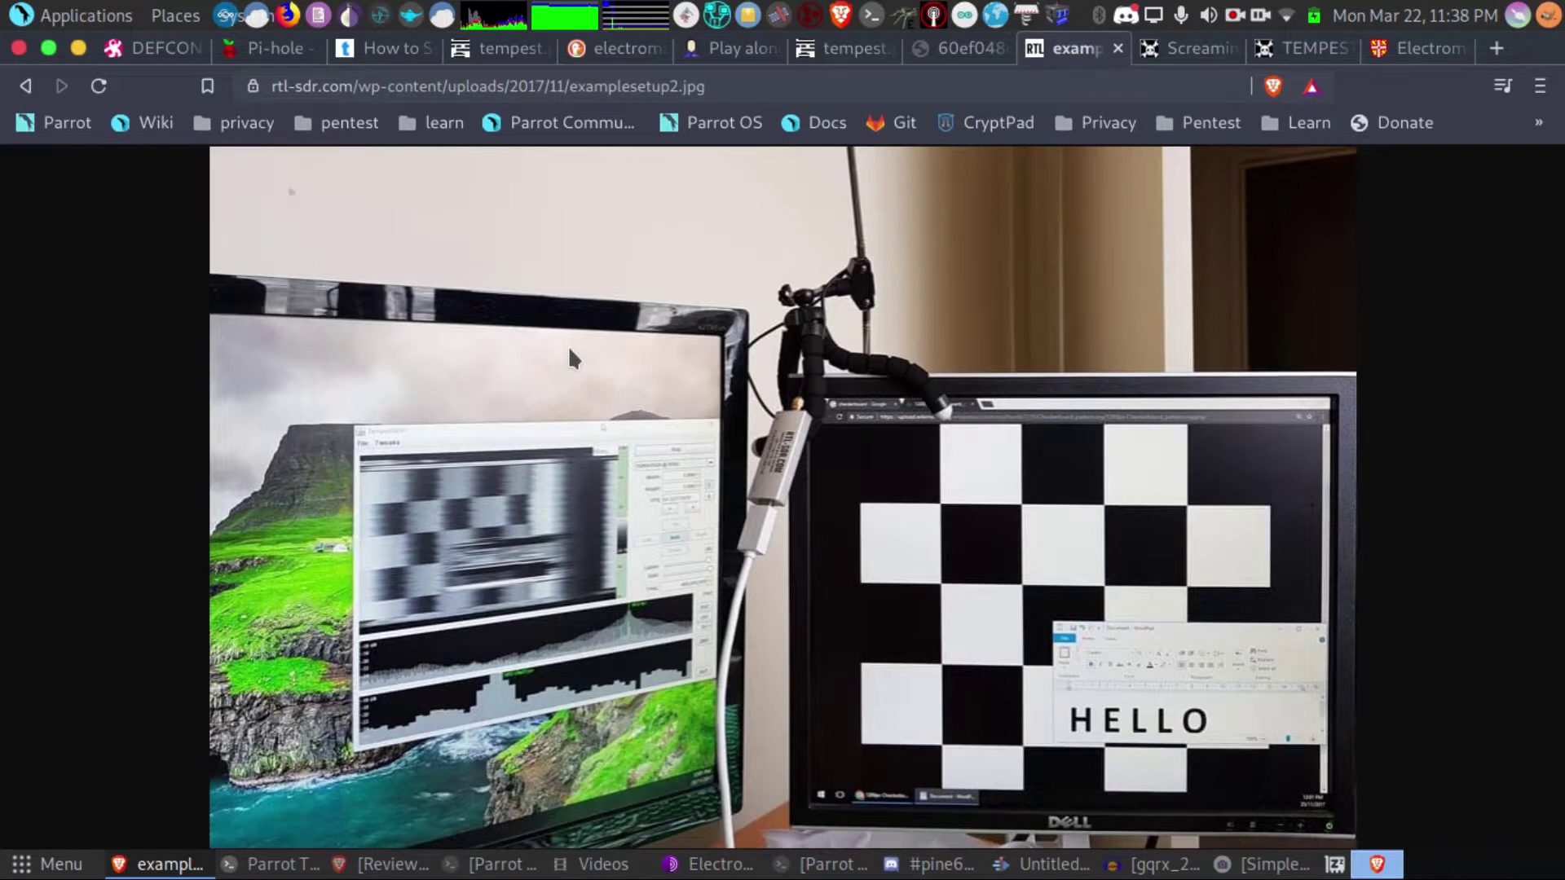
Step: Close the hackaday Screaming Channels tab and return to the Odysee DEFCON 22 talk by Zoz
key(ctrl+Tab)
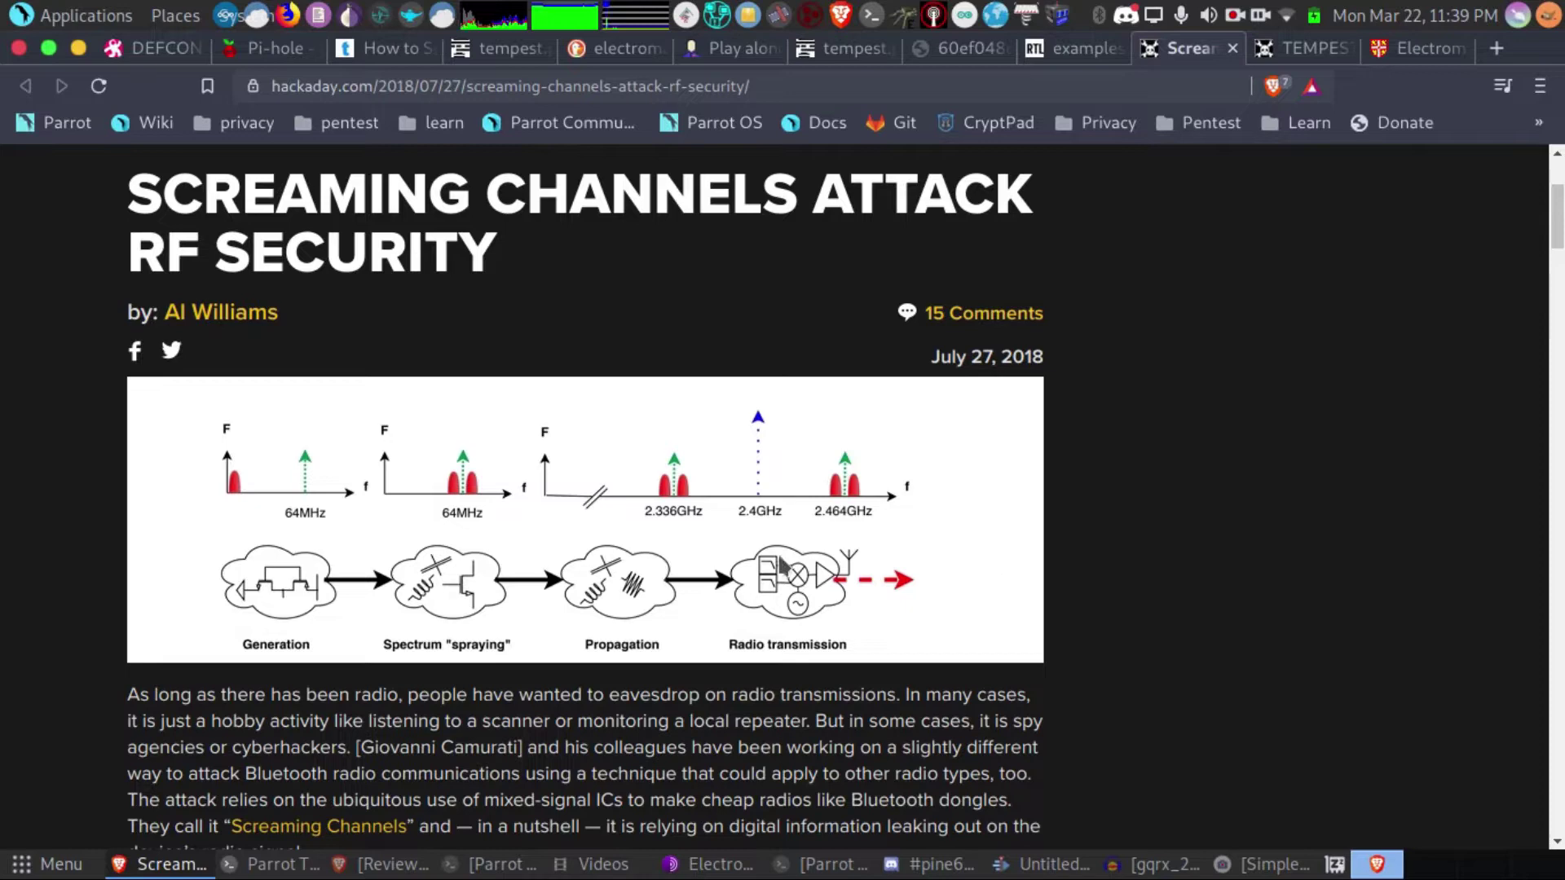
key(ctrl+w)
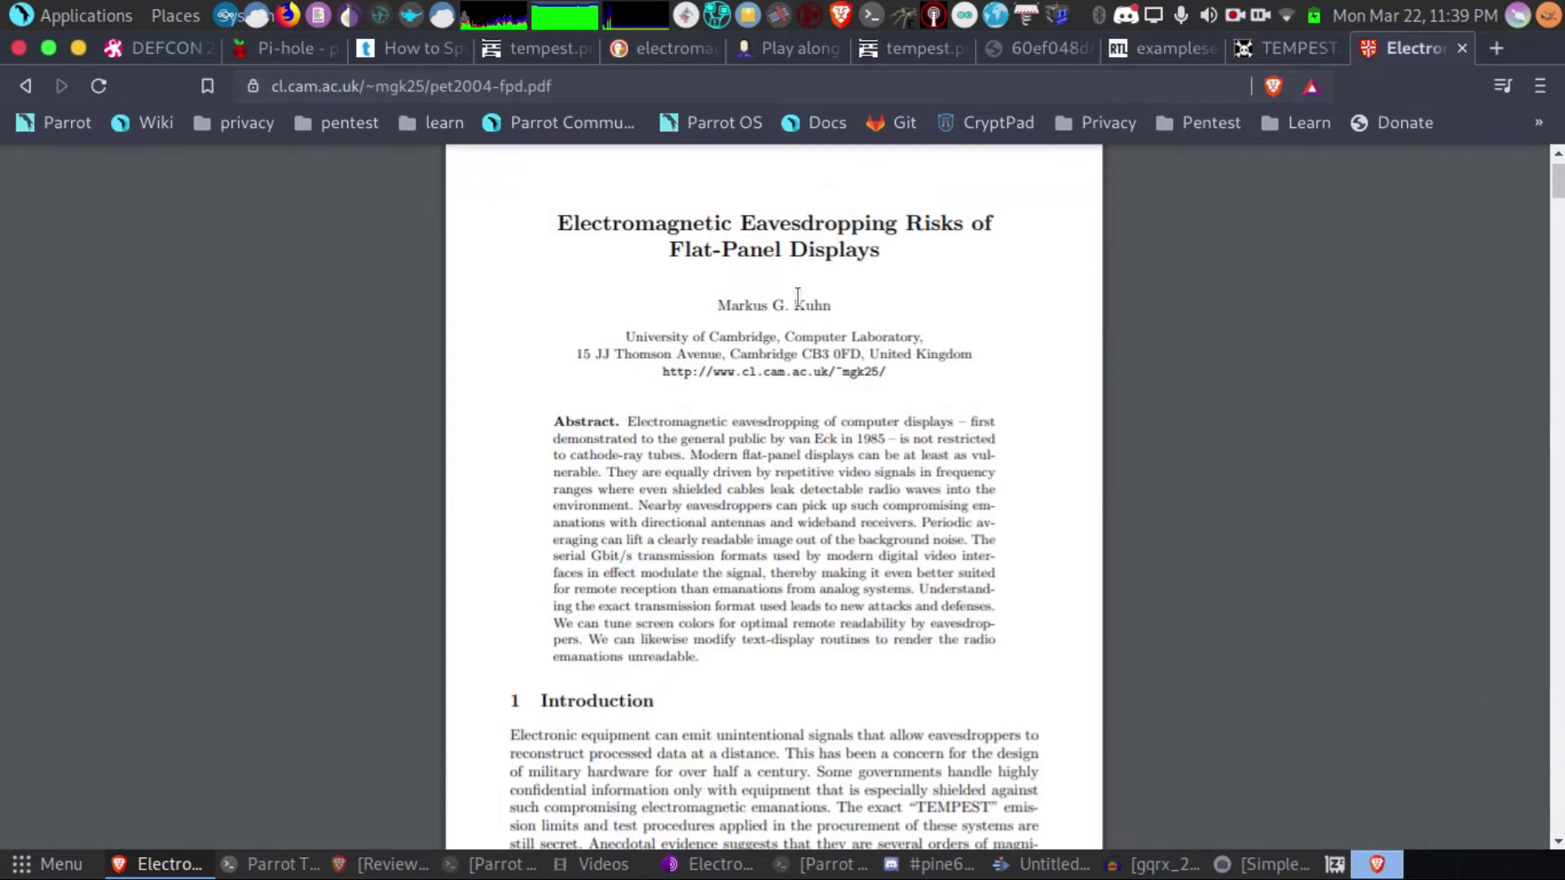
mouse_move(1064, 872)
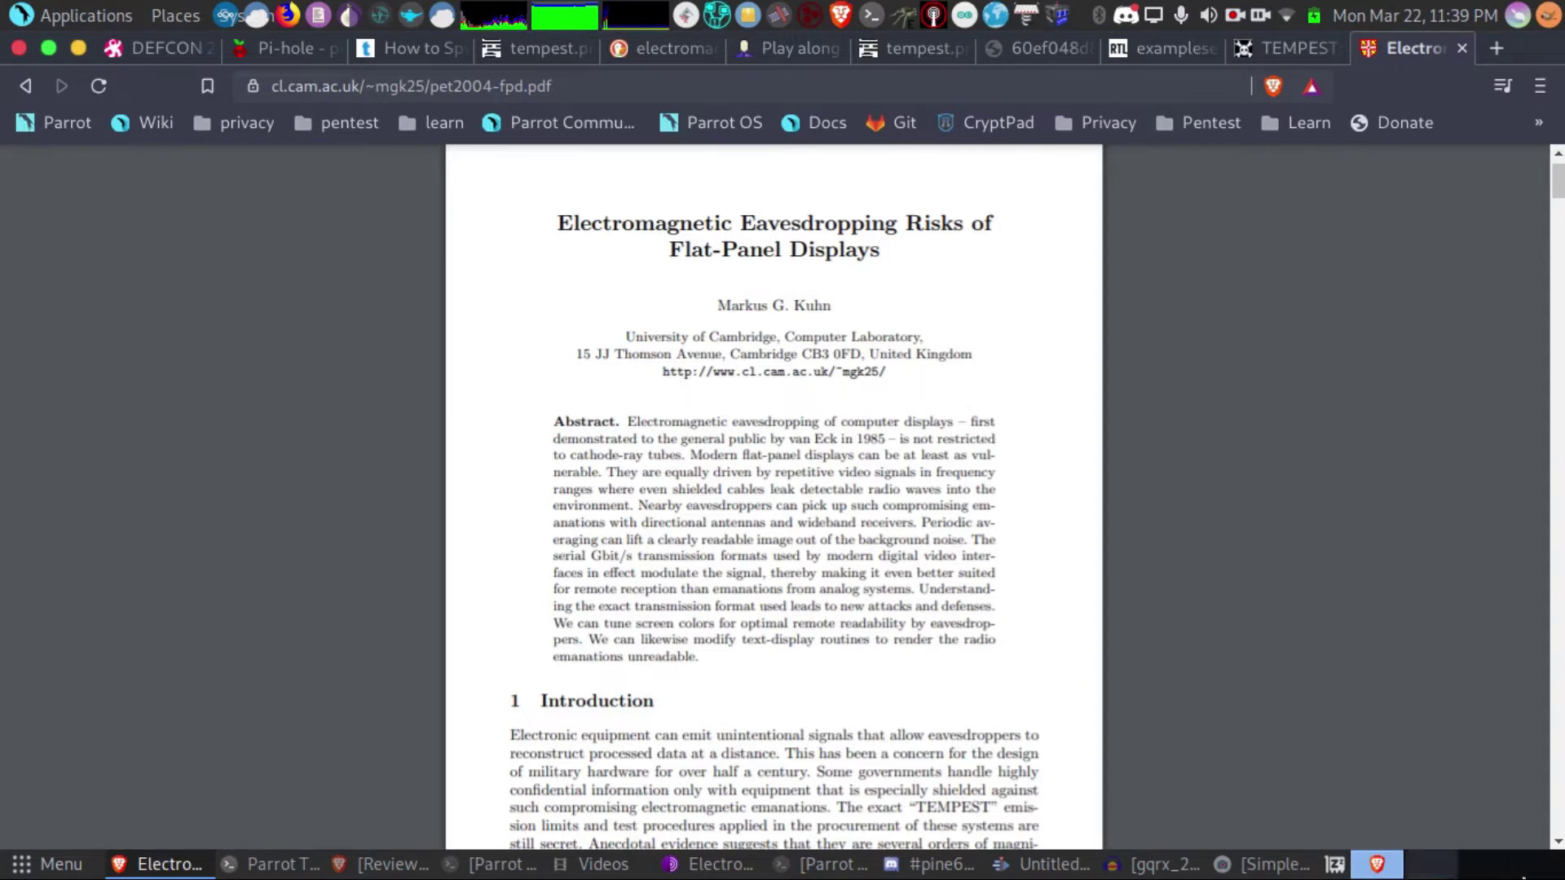
click(1173, 861)
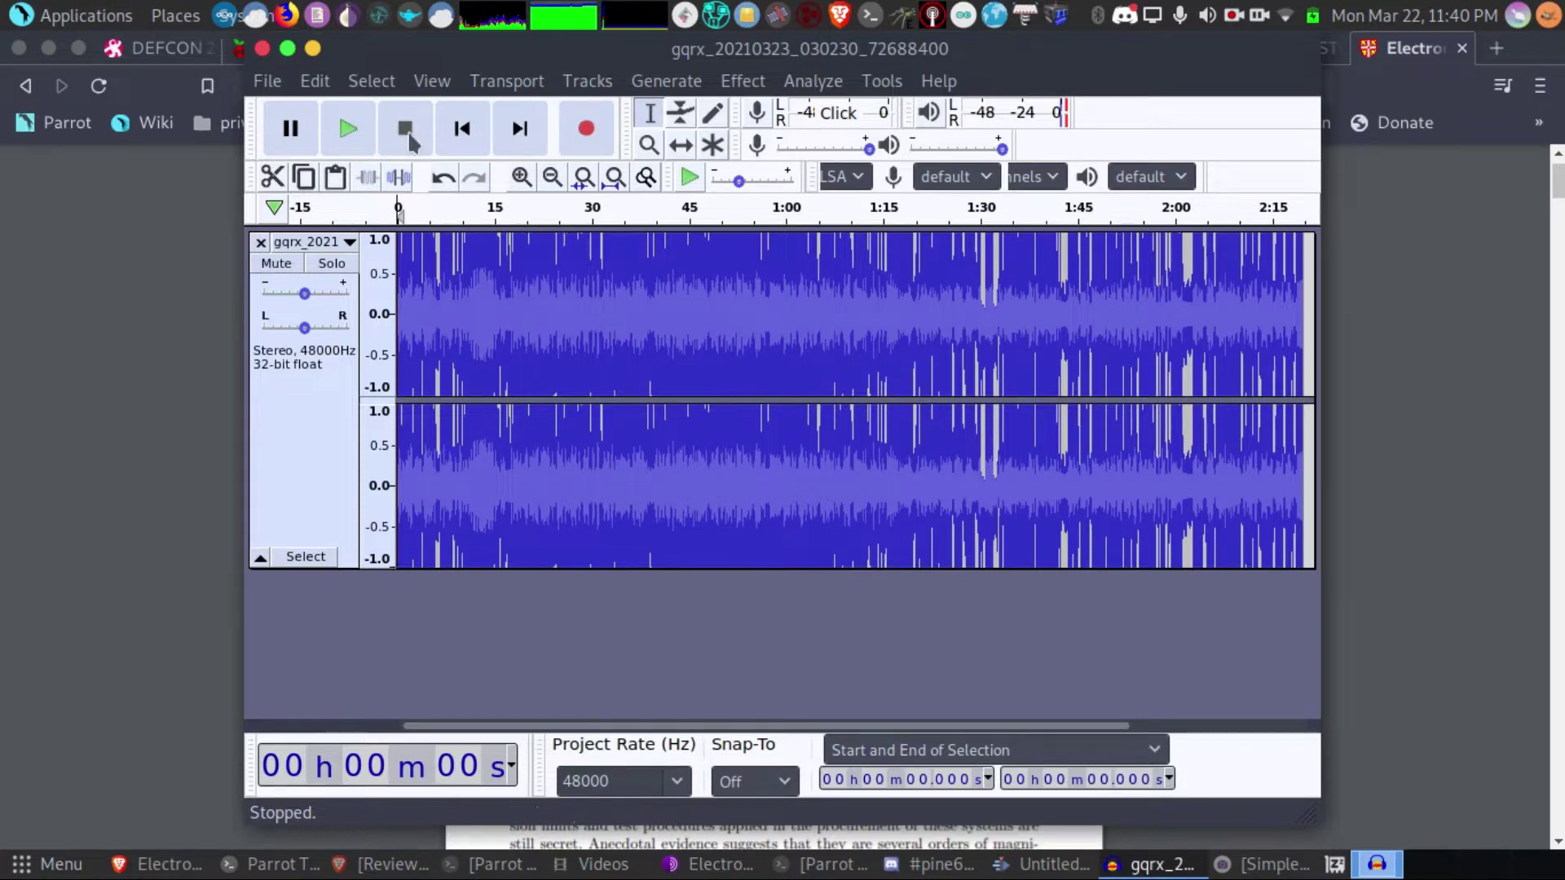
click(162, 44)
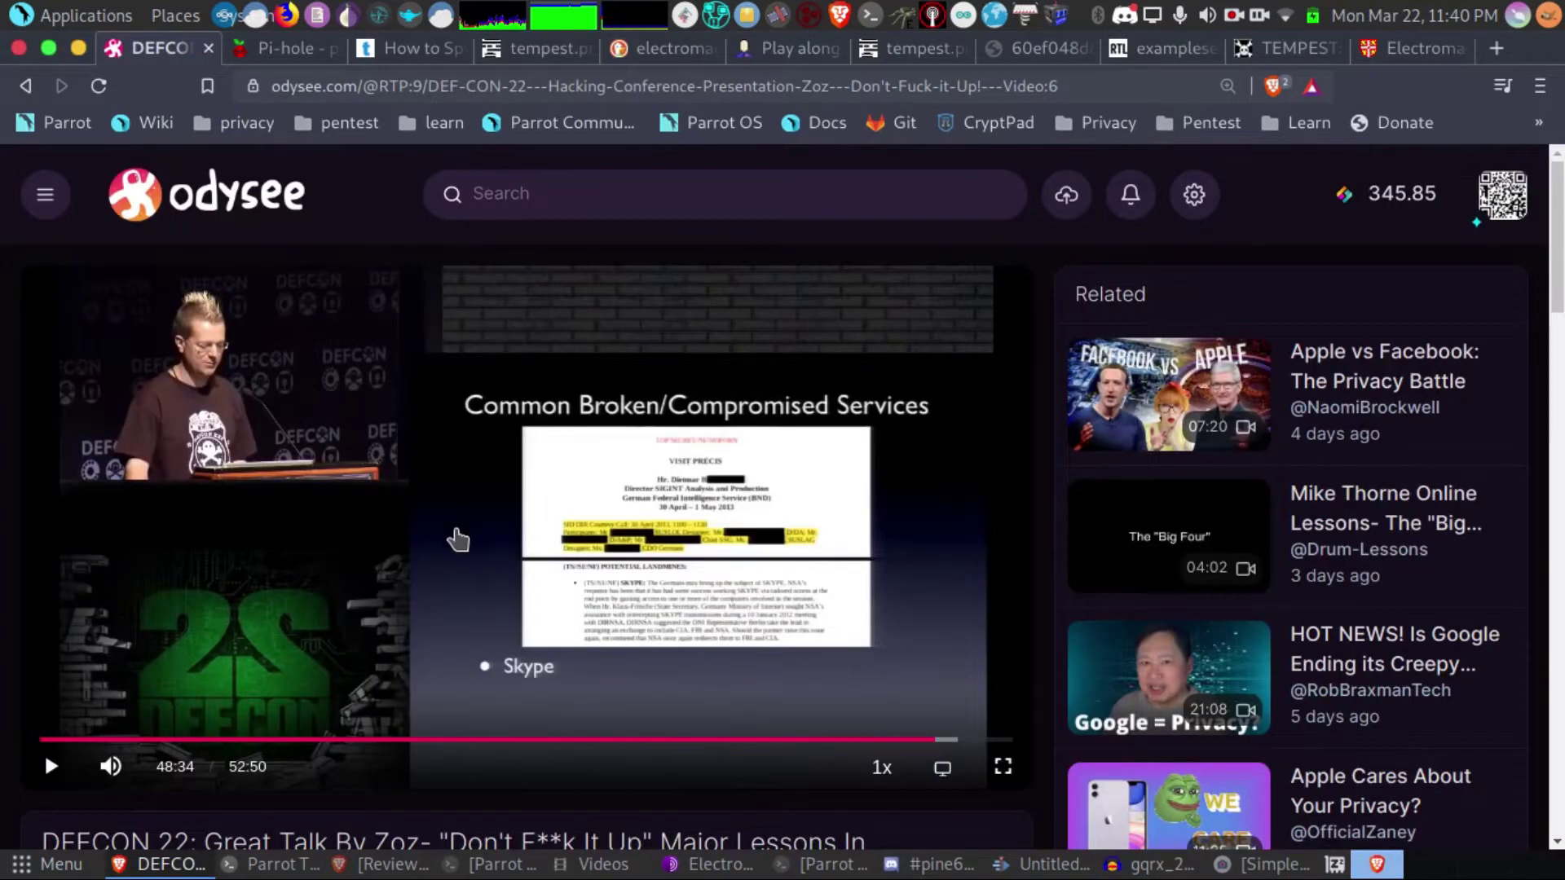
Step: Bring up the Audacity window holding the gqrx_20210323_030230_72688400 stereo recording
scroll(391, 585, down, 2)
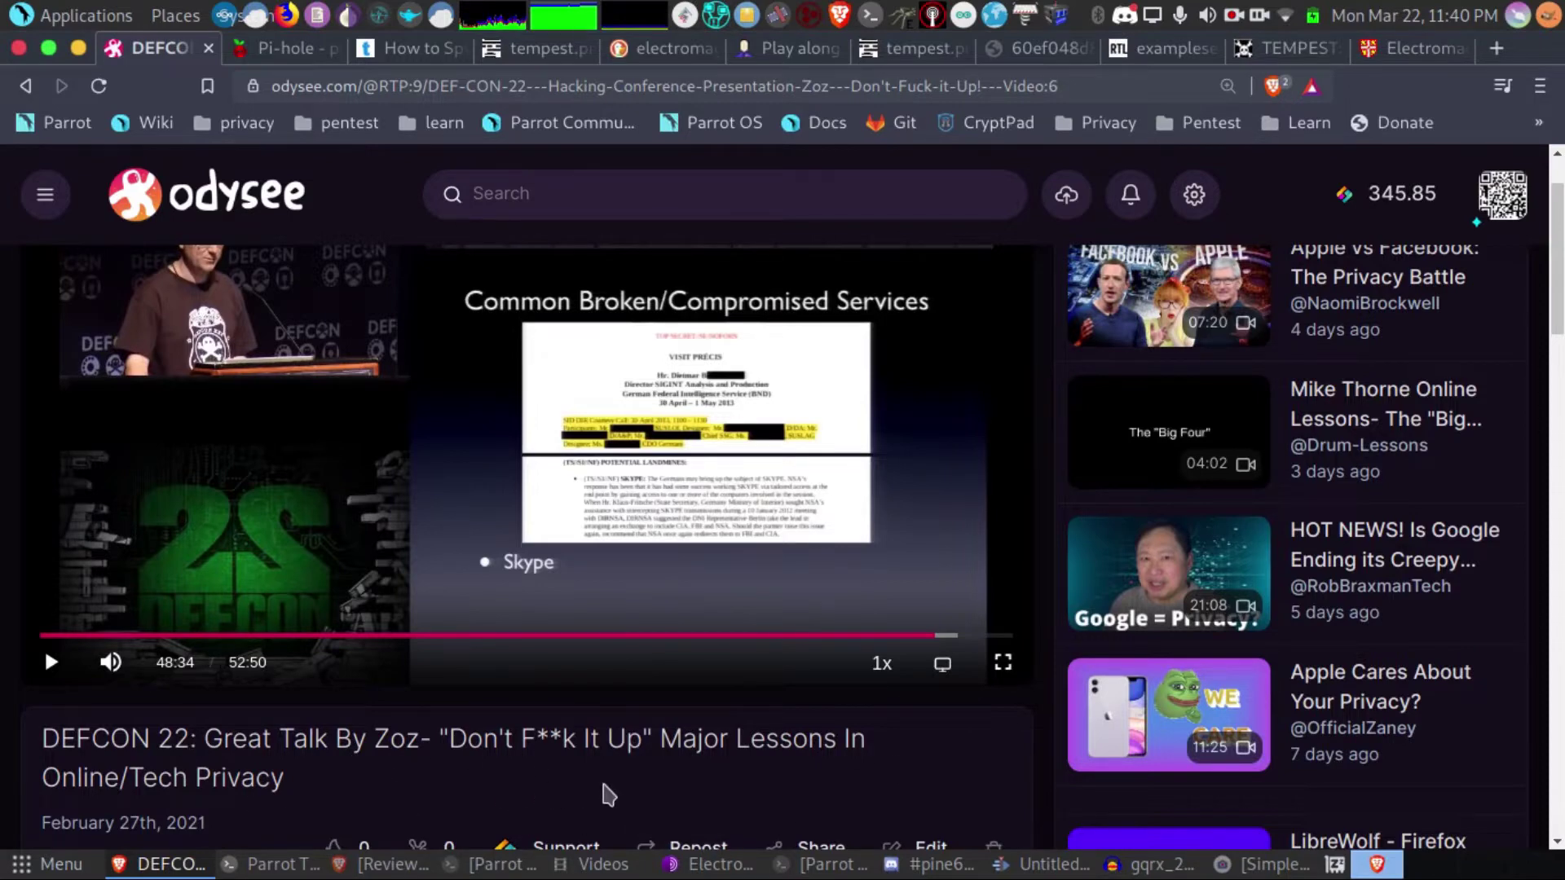
scroll(457, 500, up, 2)
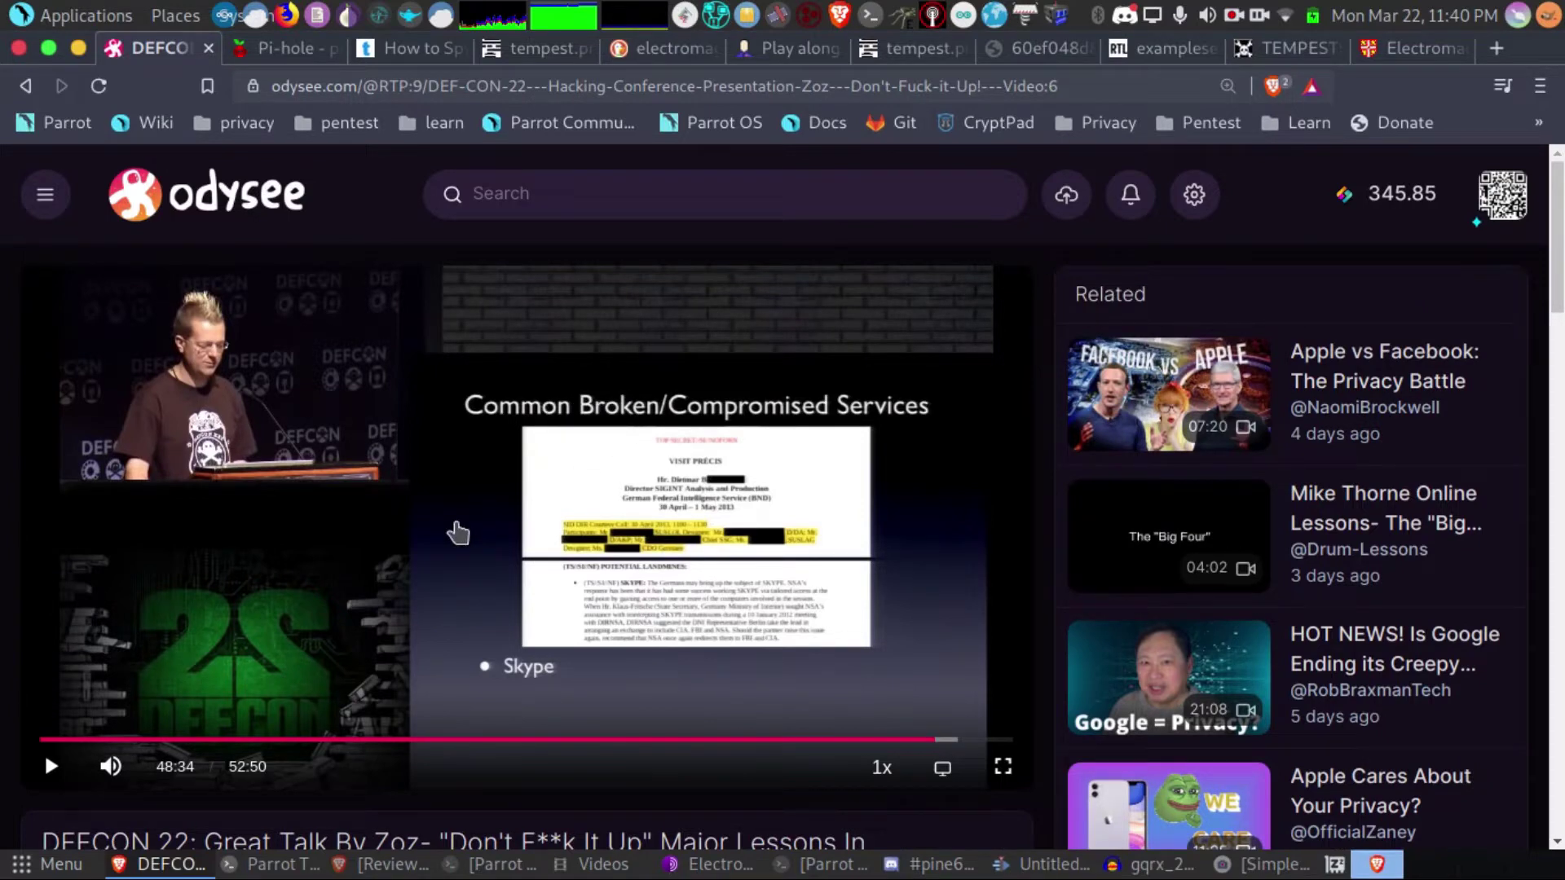
scroll(185, 552, down, 3)
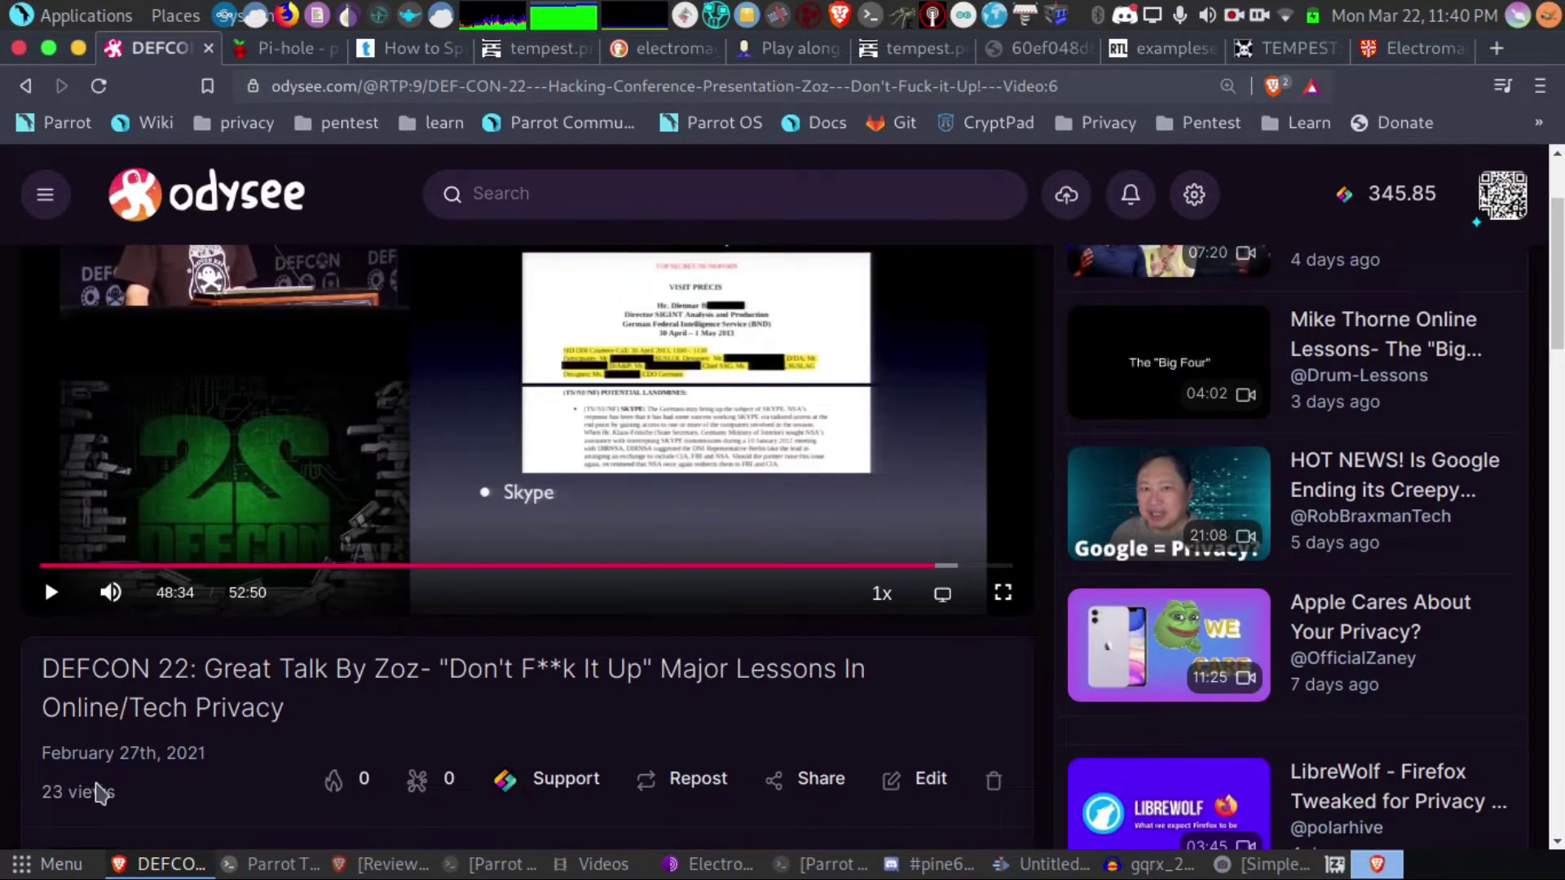
scroll(580, 349, up, 2)
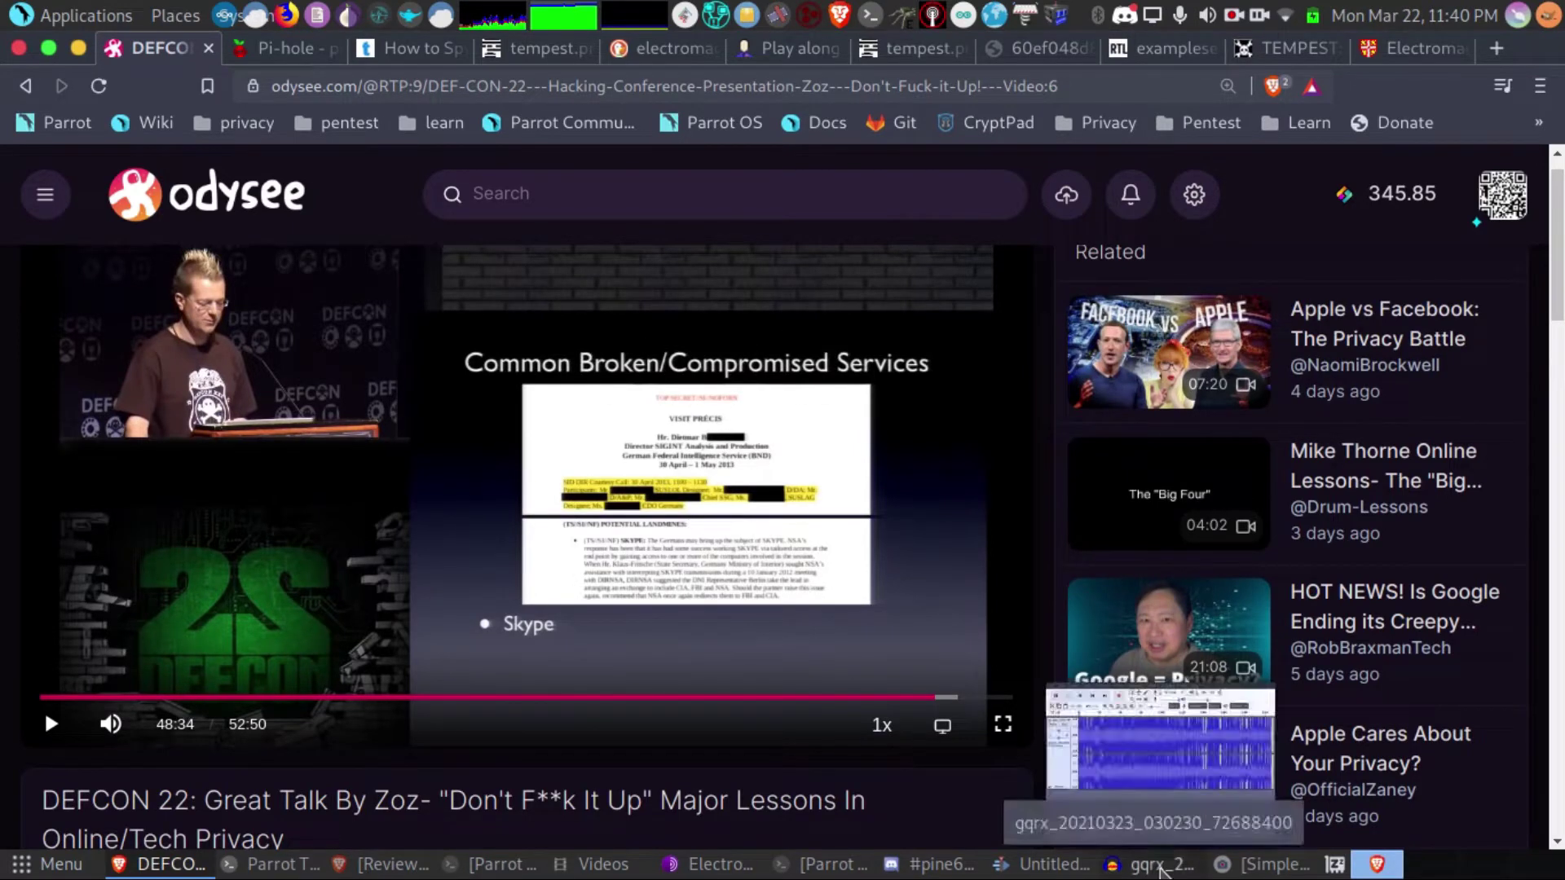
click(1150, 866)
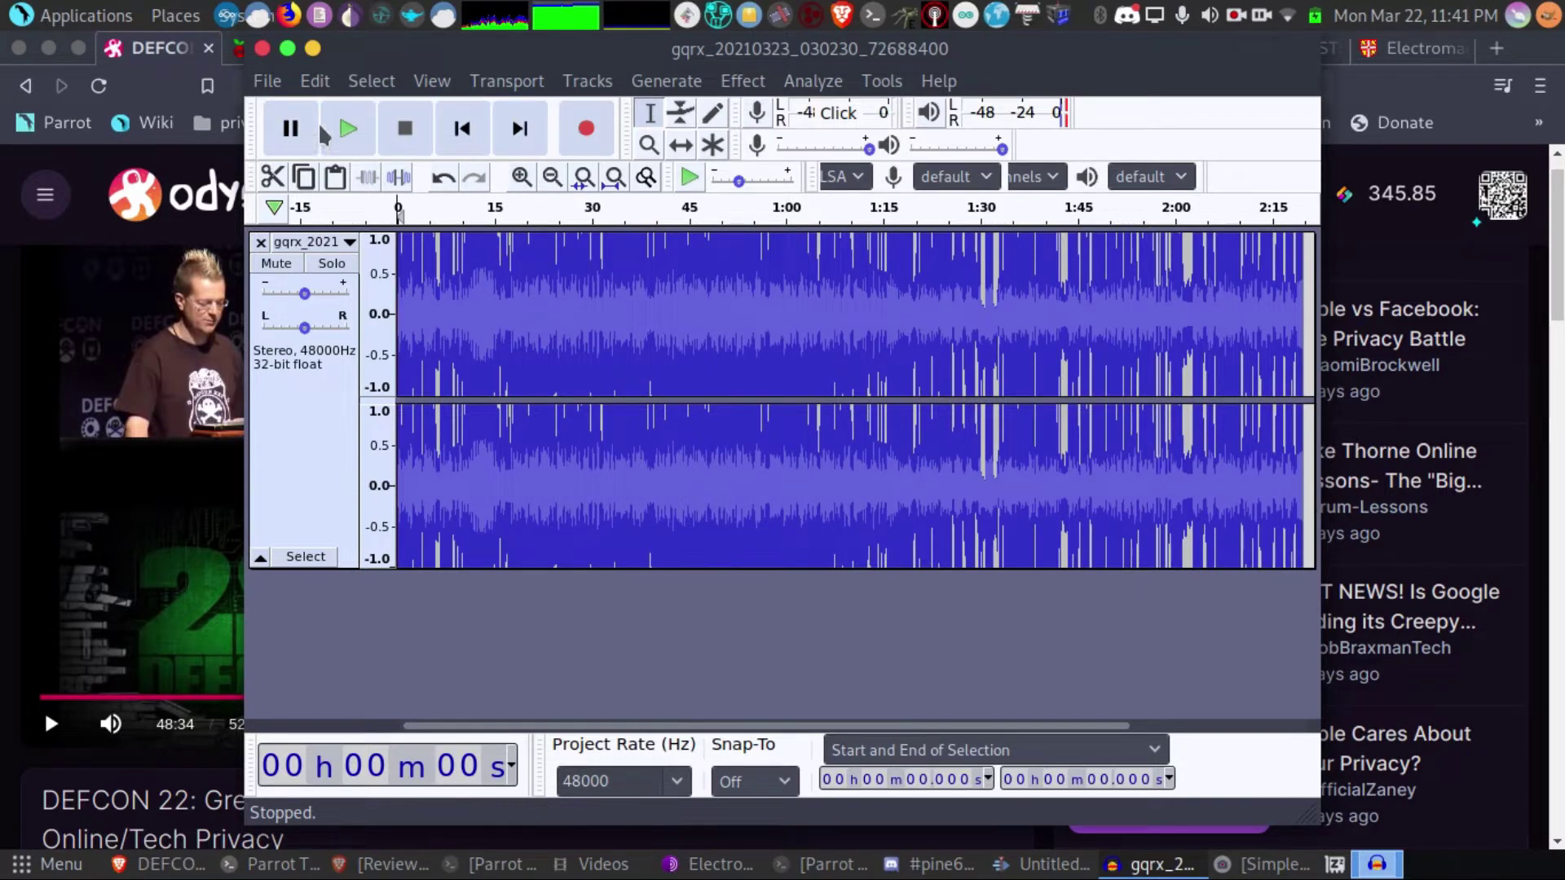
Step: Play the gqrx recording at lower volume, jump ahead to about 1:28, then stop
click(345, 130)
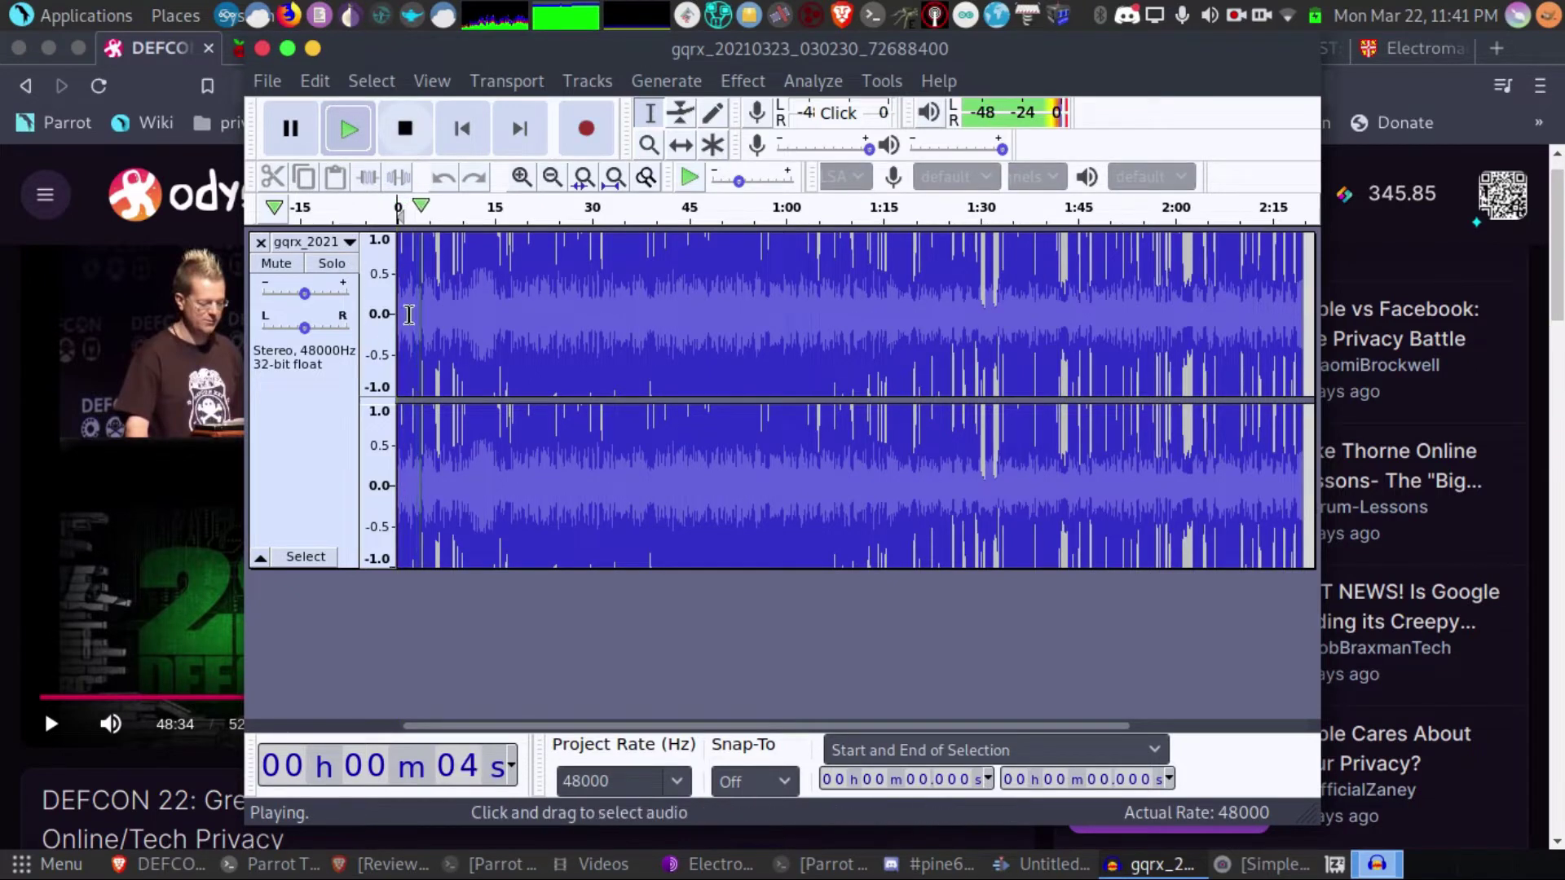
key(XF86AudioRaiseVolume)
key(XF86AudioLowerVolume)
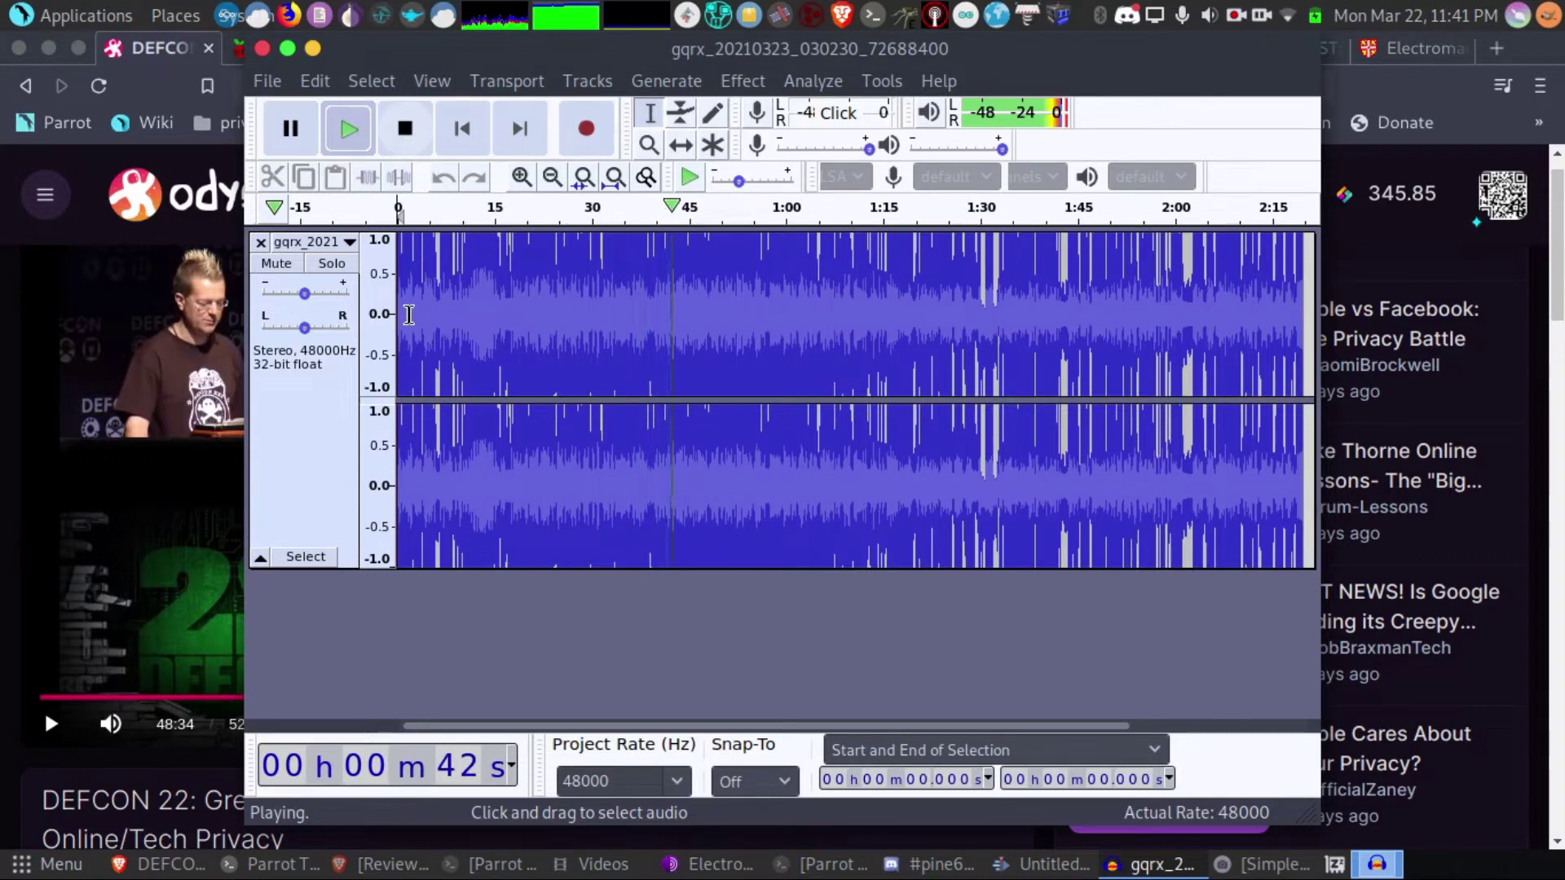
click(966, 364)
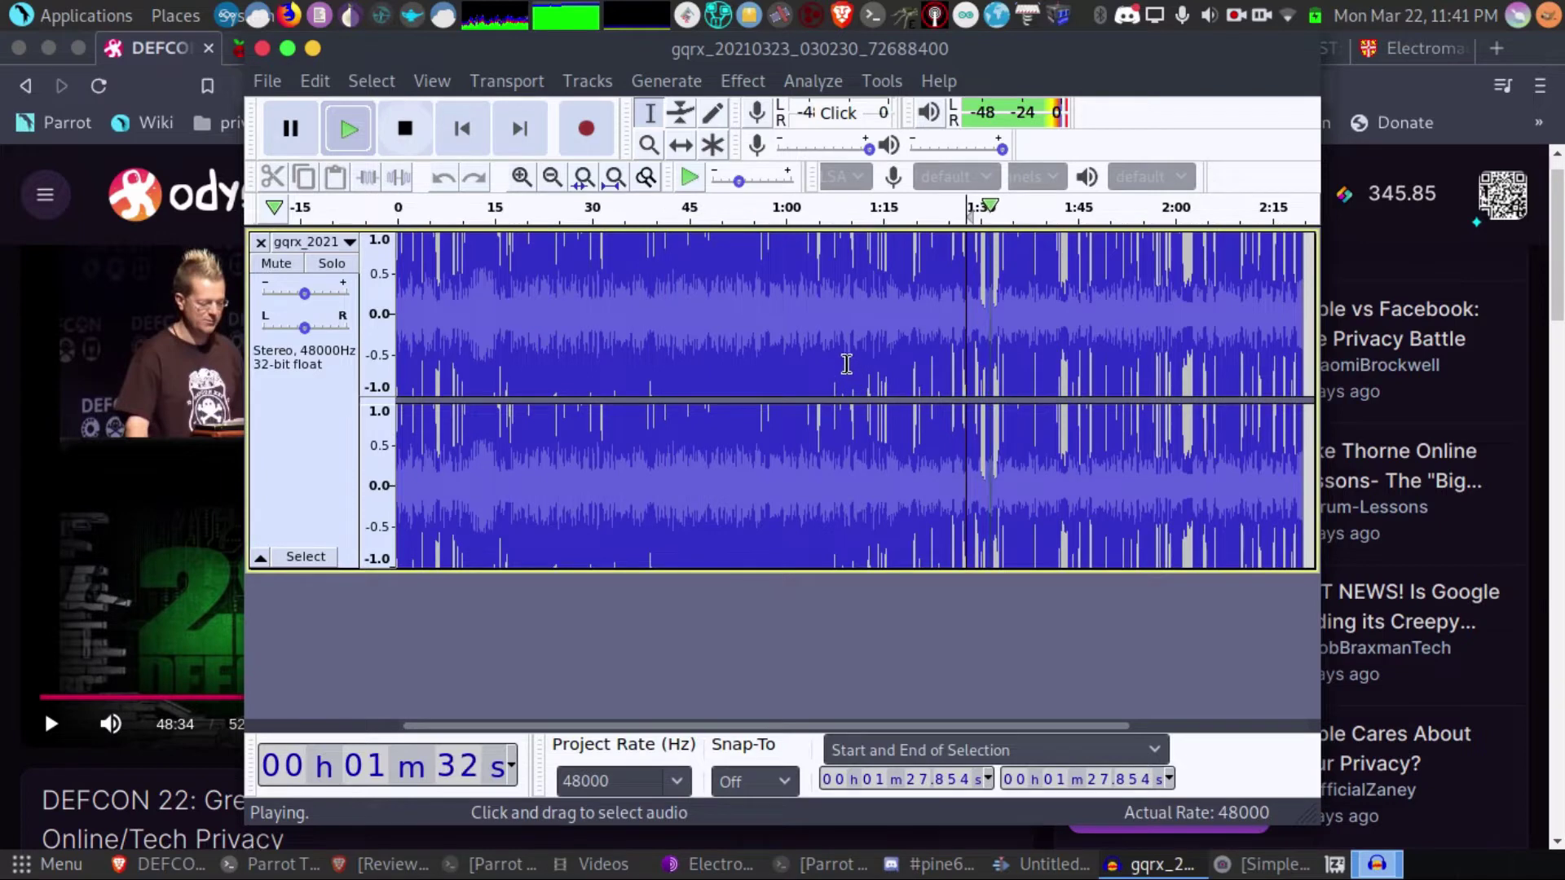
click(406, 132)
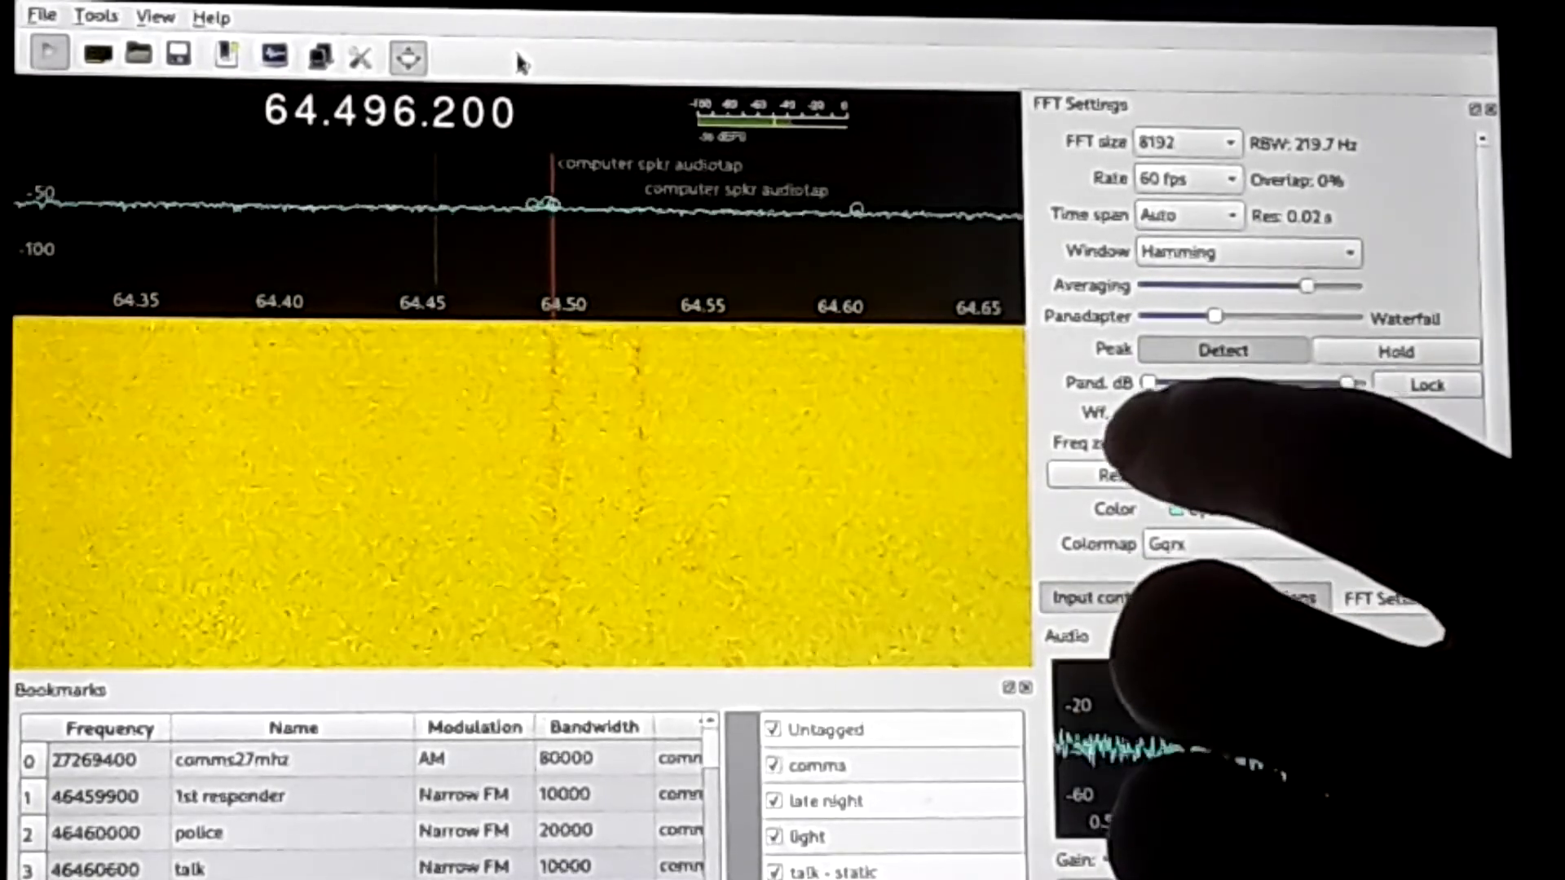
Step: Zoom the GQRX spectrum out to span 64.30–64.70 MHz around 64.496
drag(1174, 442, 1141, 443)
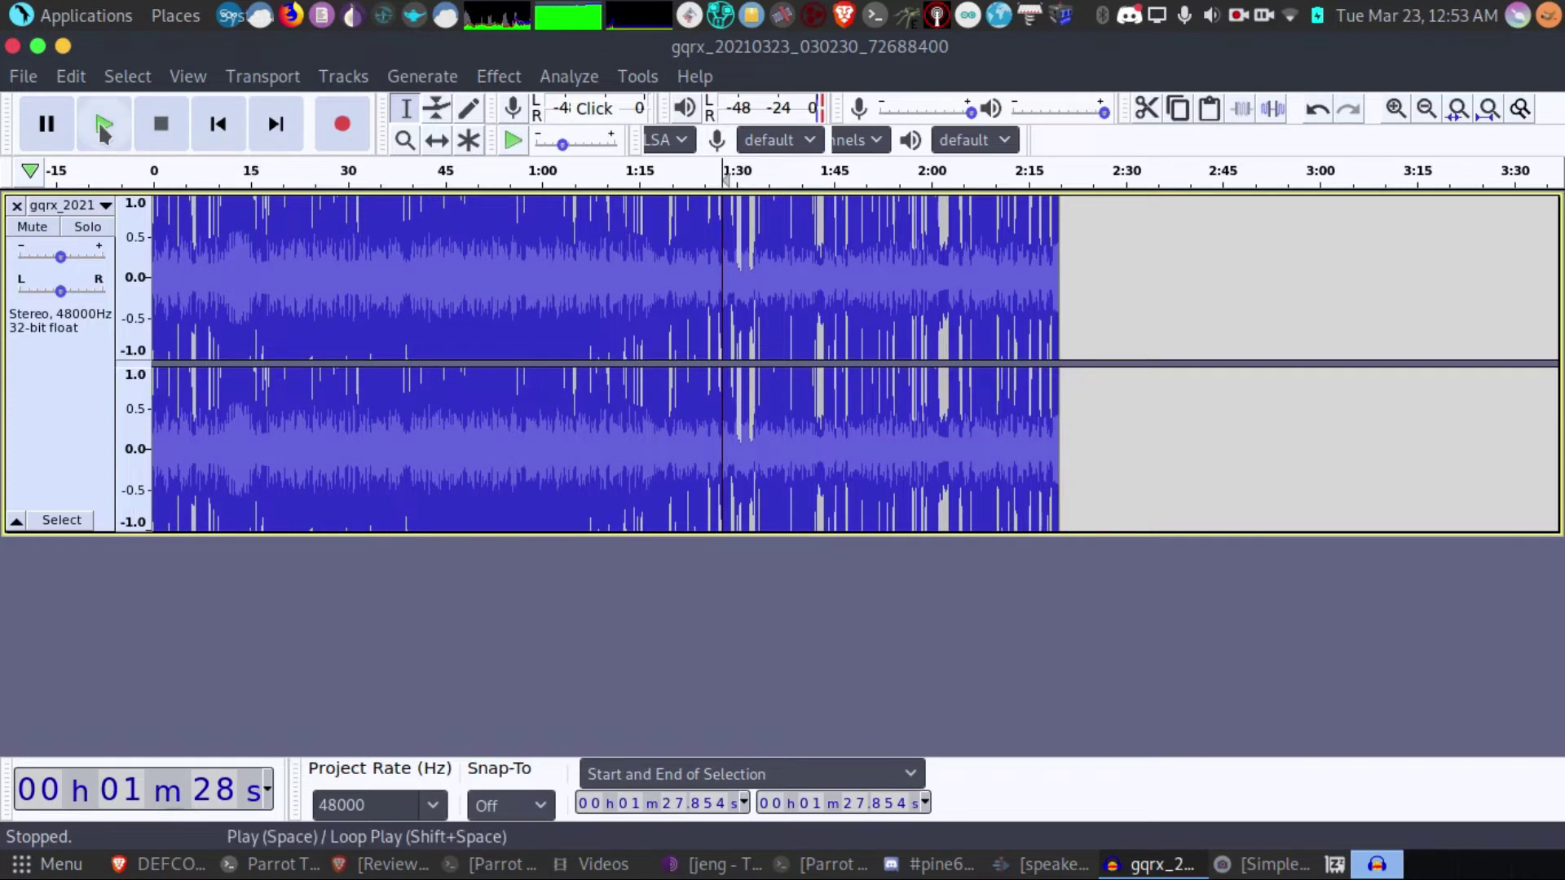
click(103, 126)
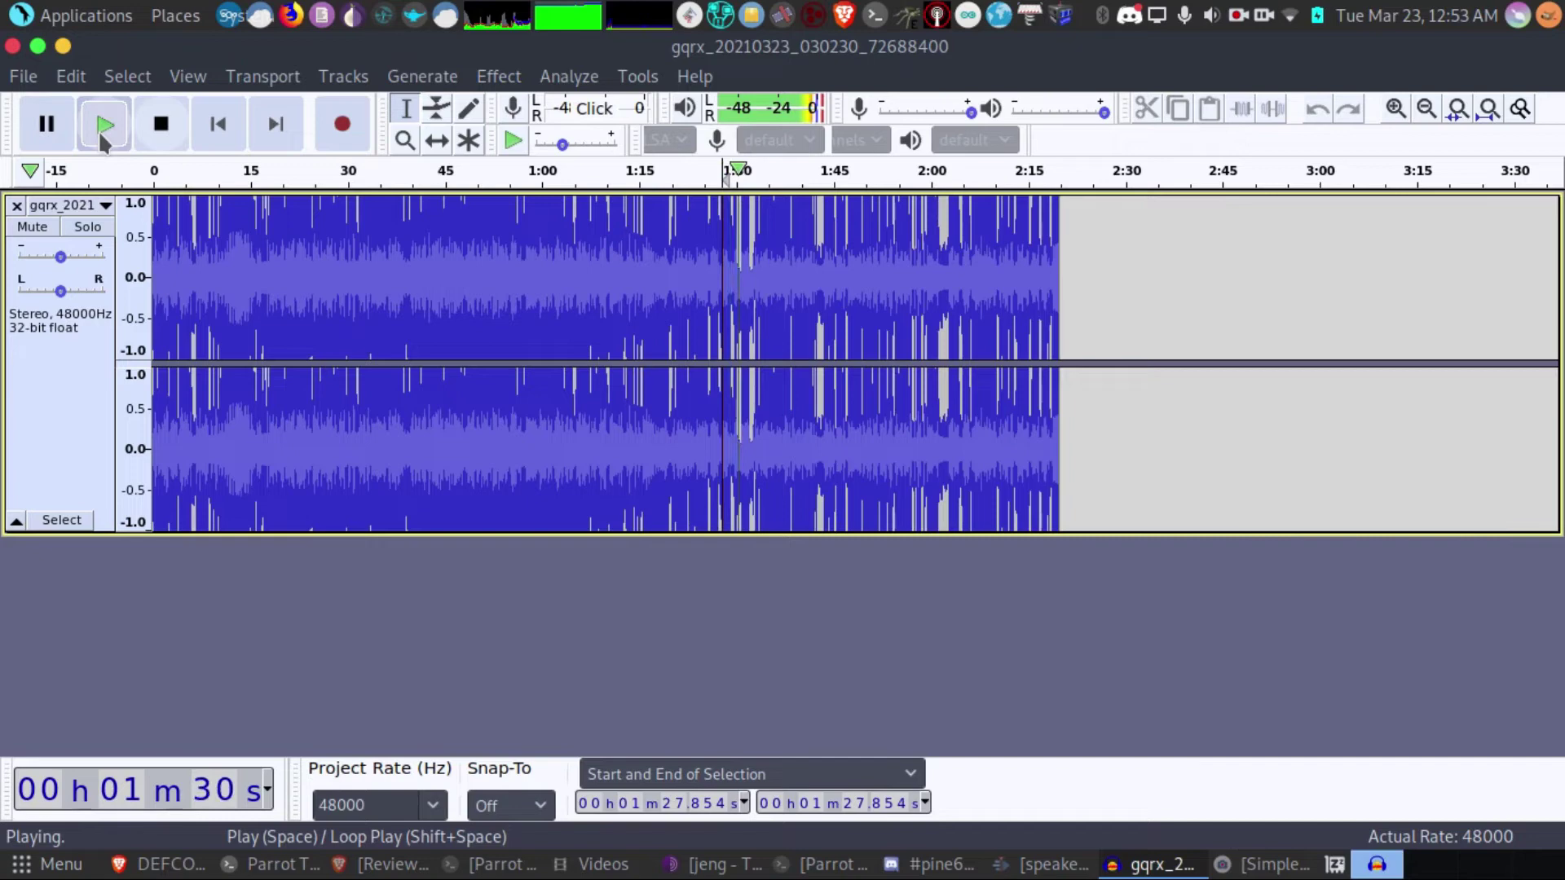
click(98, 130)
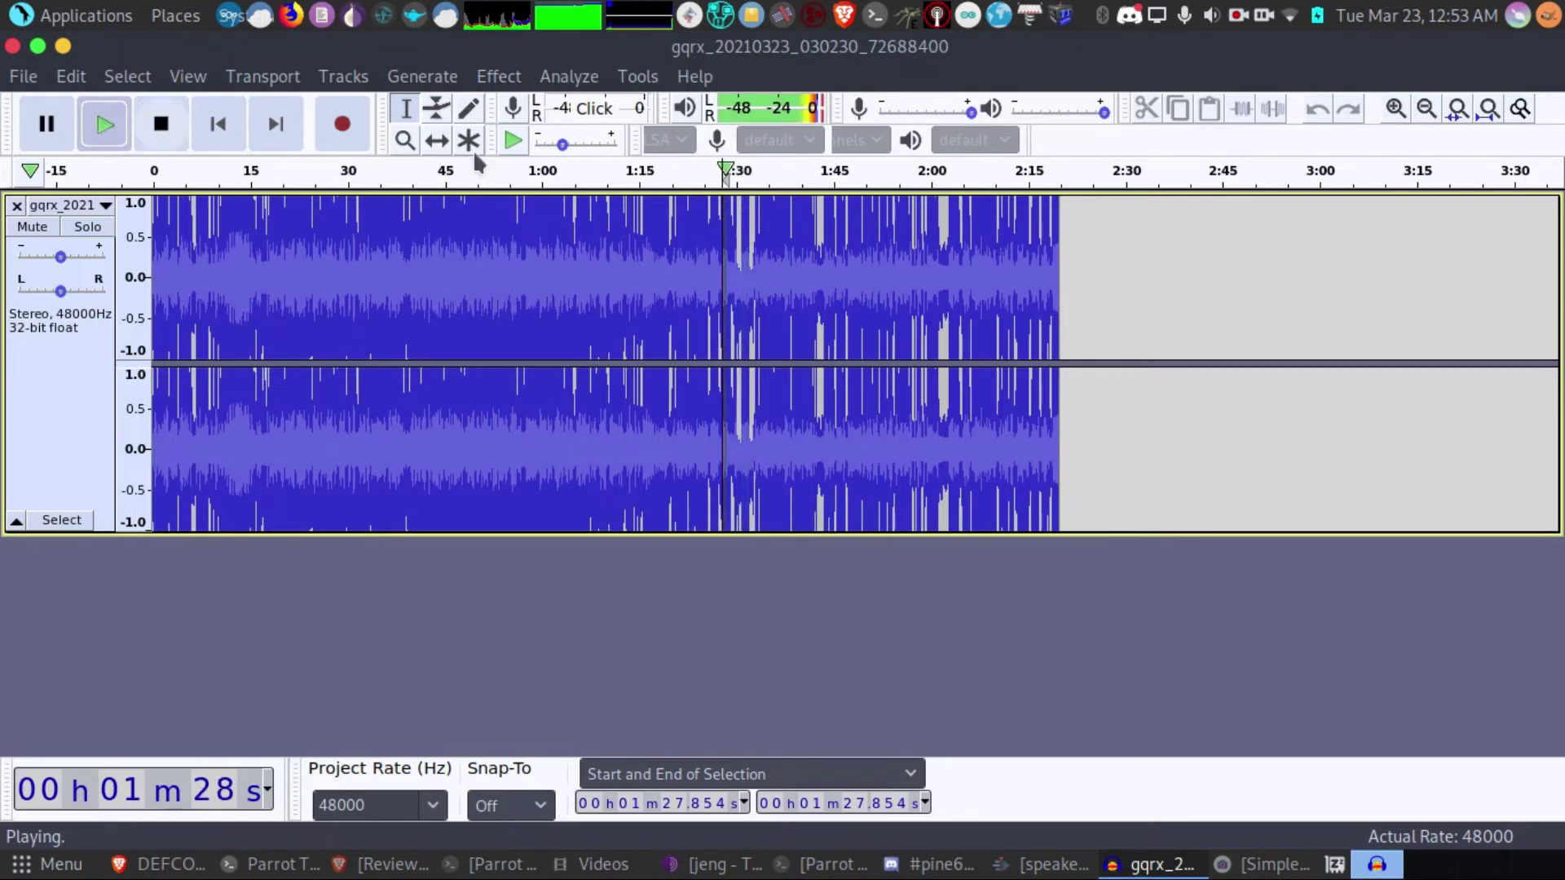
key(space)
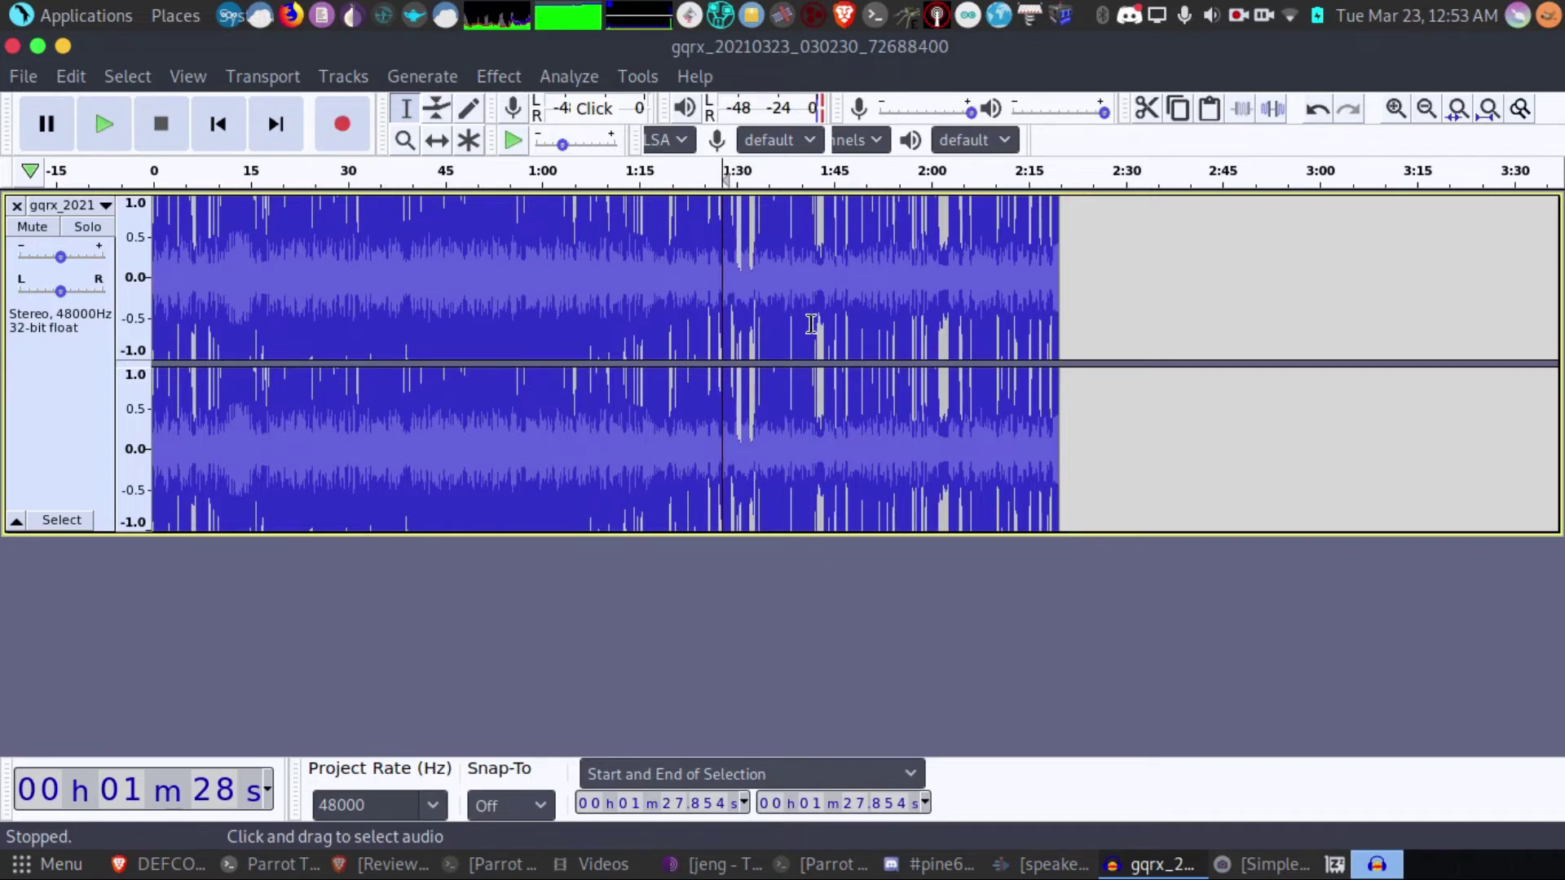
Step: Capture a Noise Reduction noise profile from the noise-only stretch at 1:42–1:43
drag(815, 330, 823, 330)
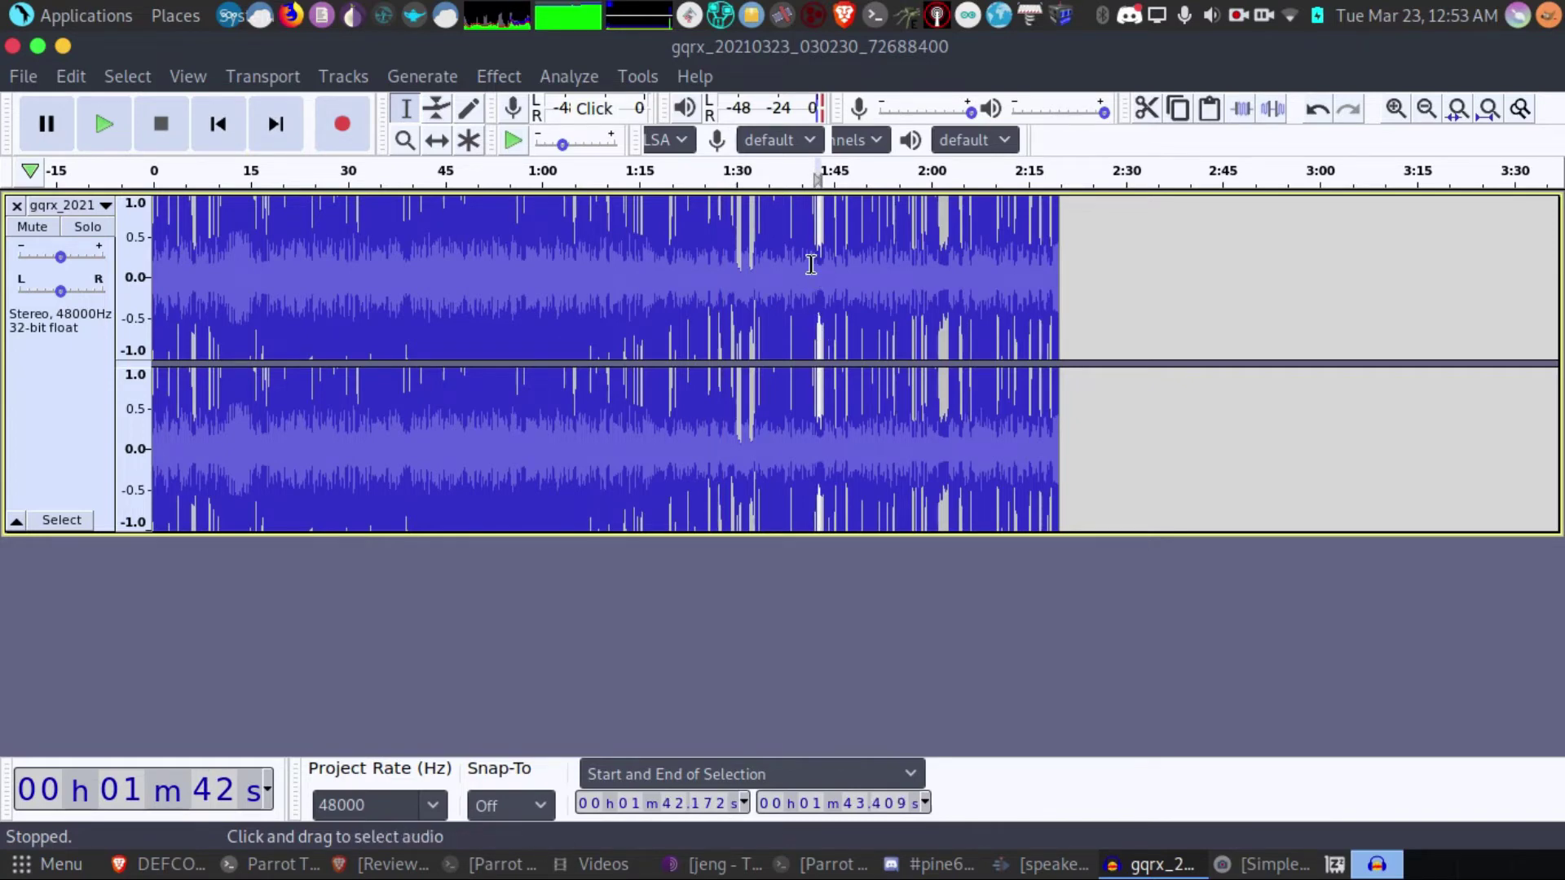
click(501, 79)
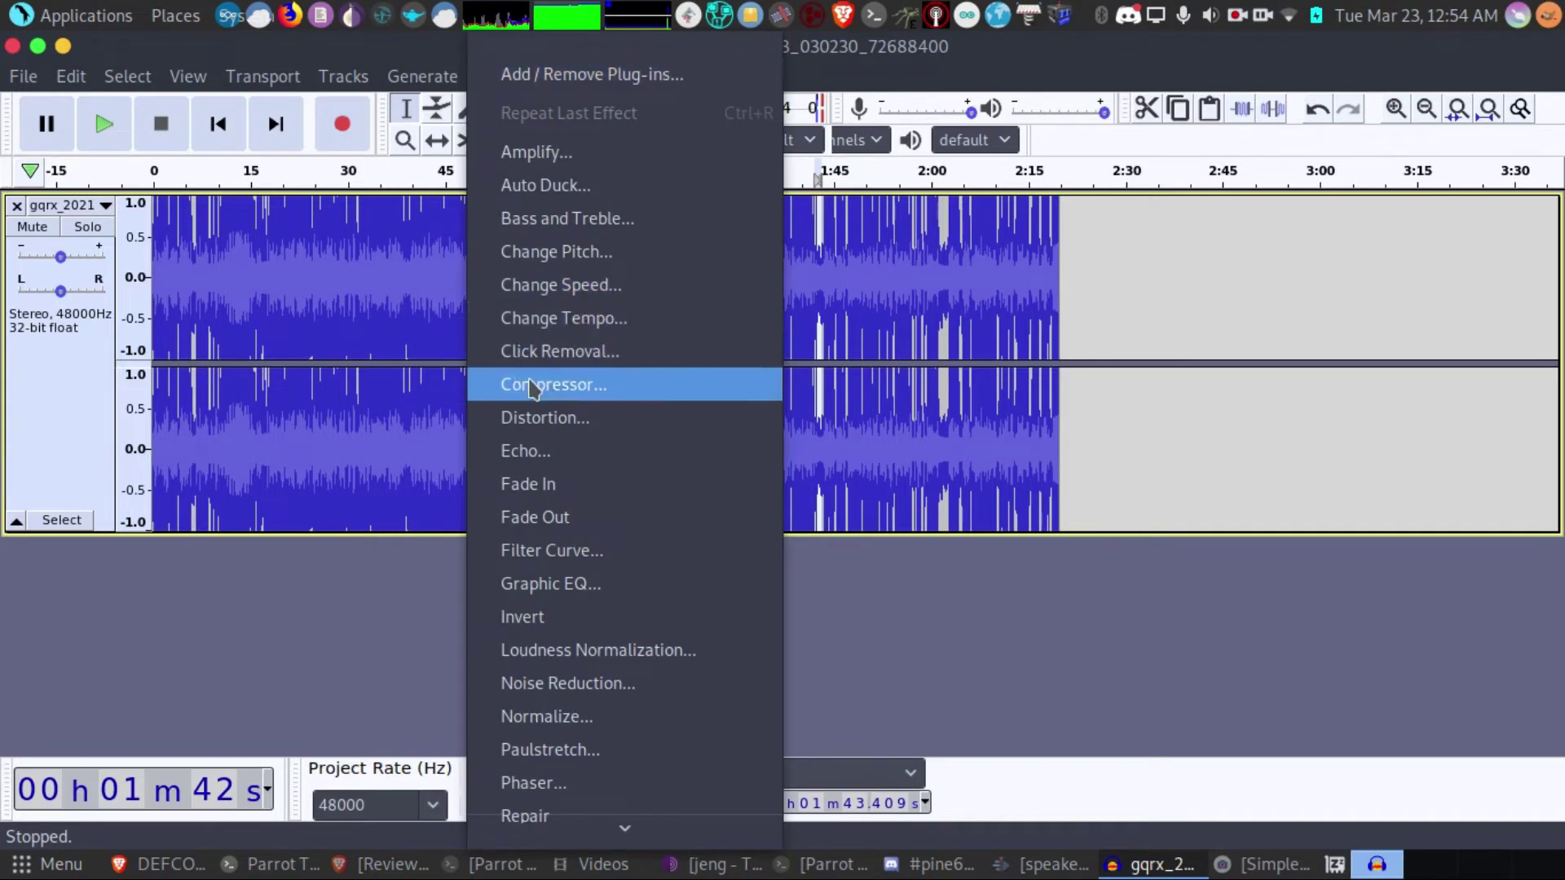
click(577, 686)
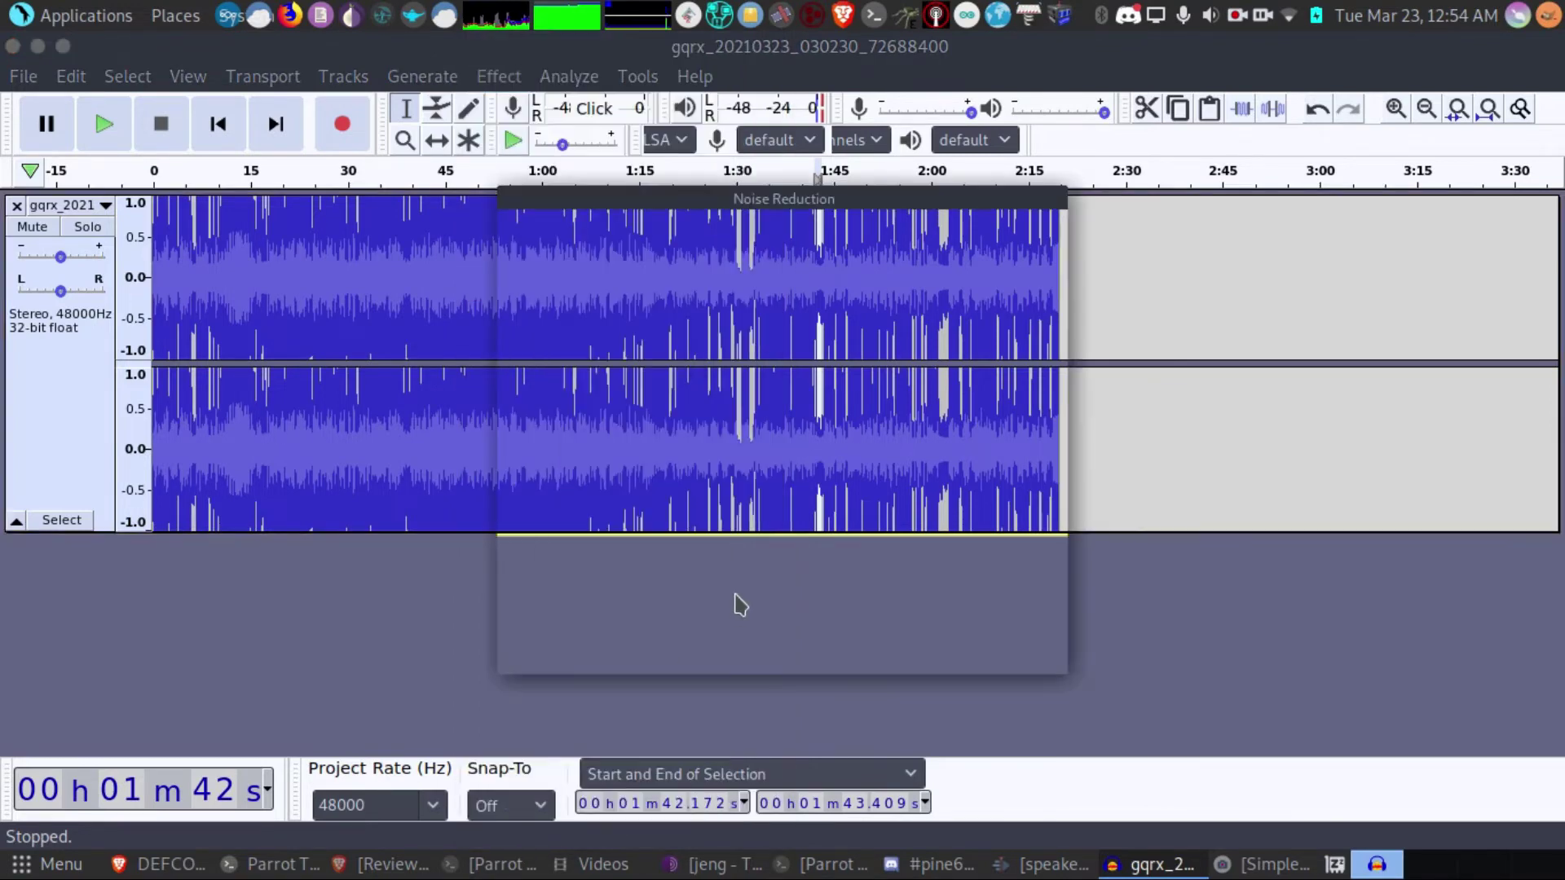
click(750, 323)
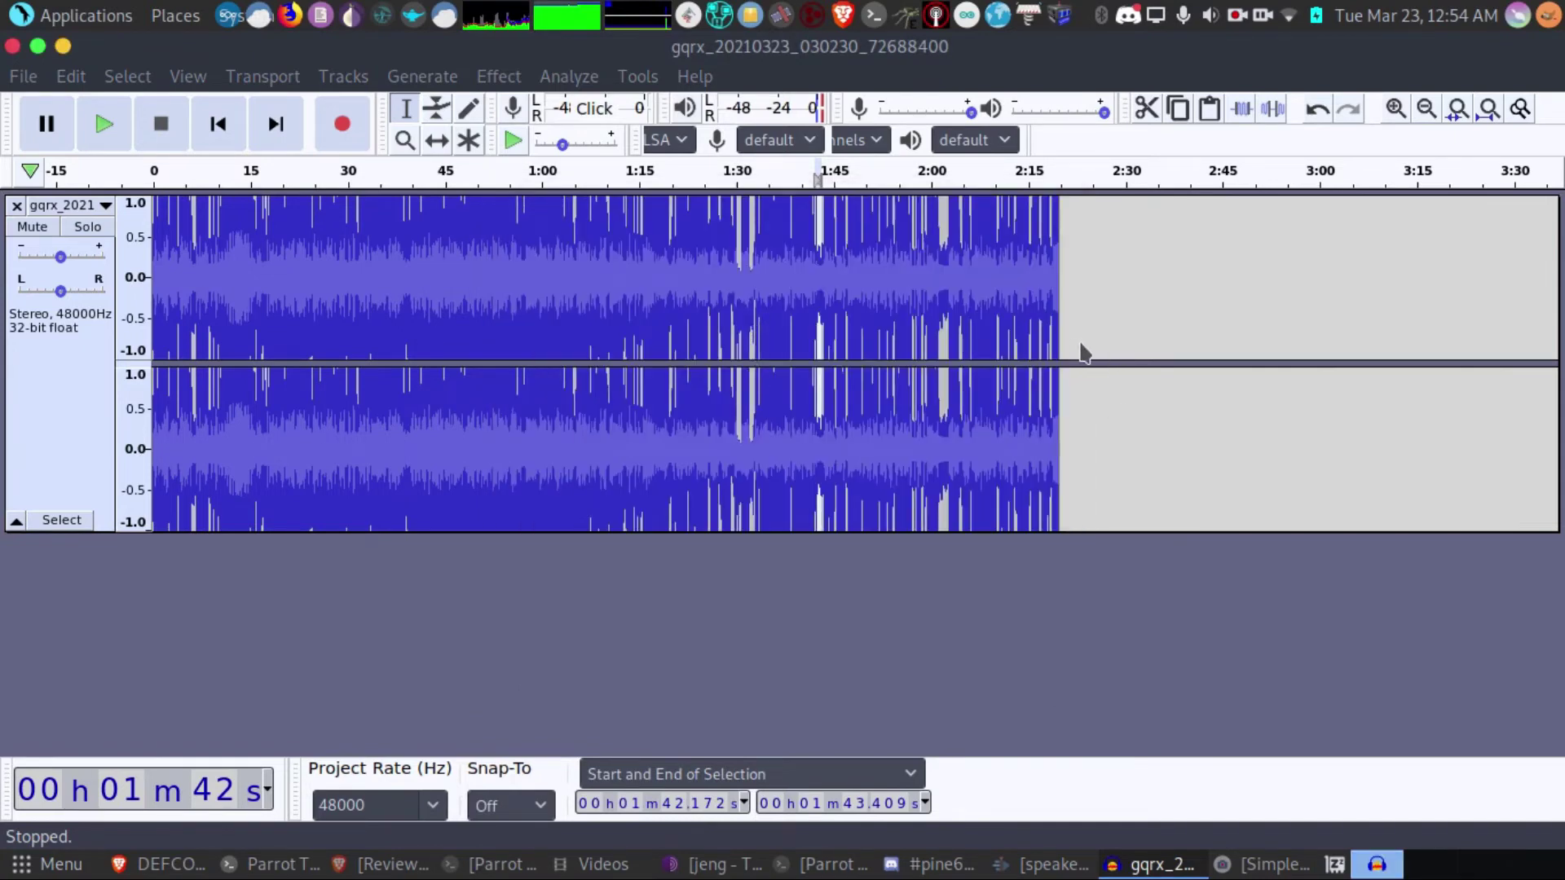
Step: Apply Noise Reduction (12 dB, sensitivity 6.00, smoothing 3) to the whole recording
drag(1060, 338, 146, 278)
click(499, 76)
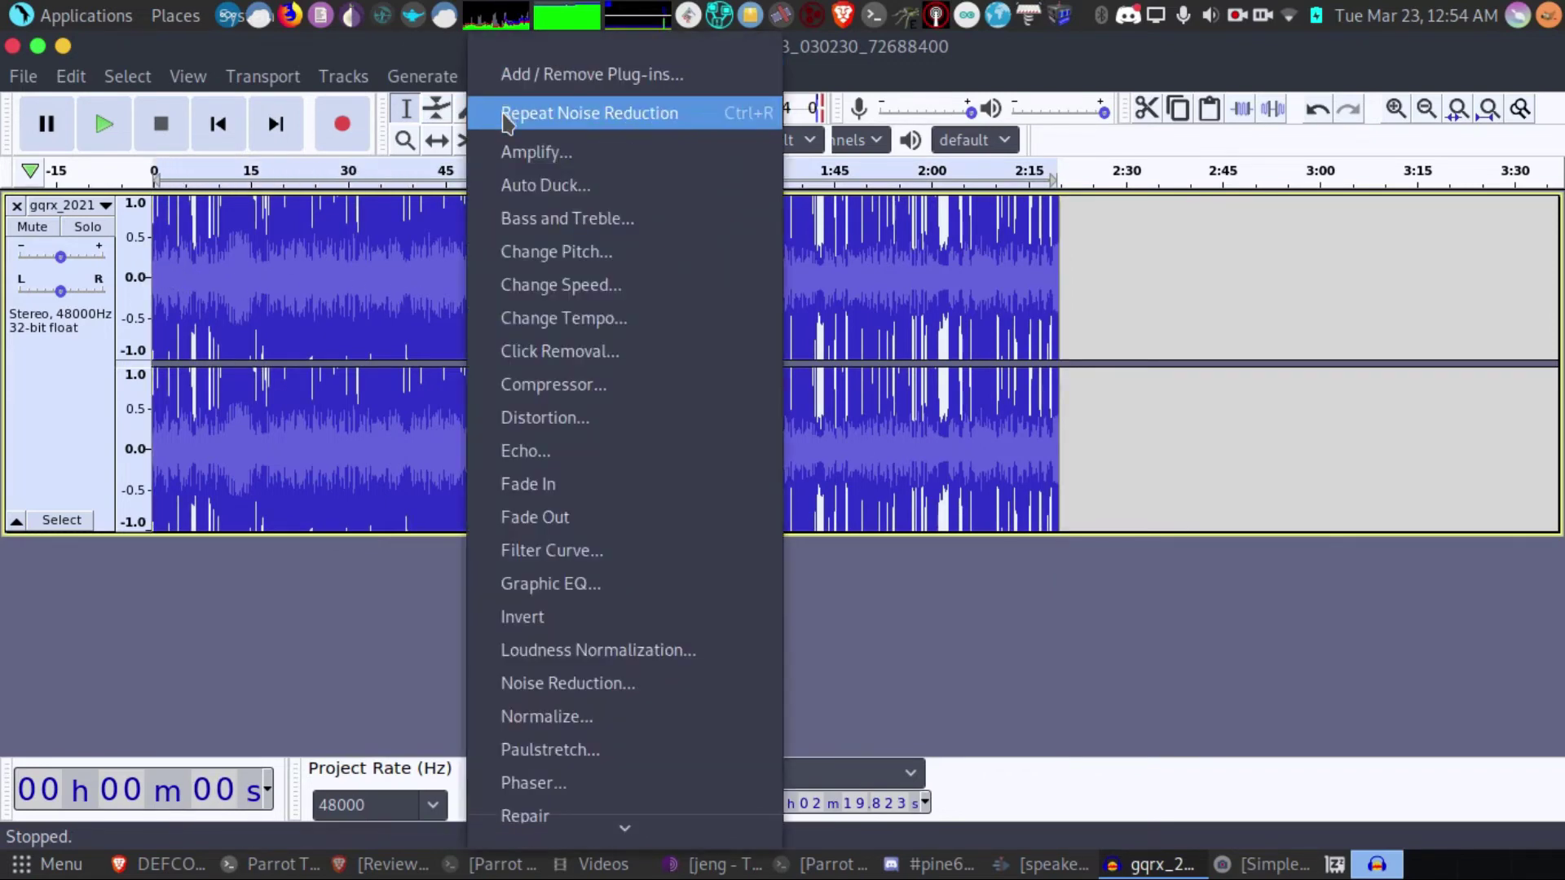
click(552, 683)
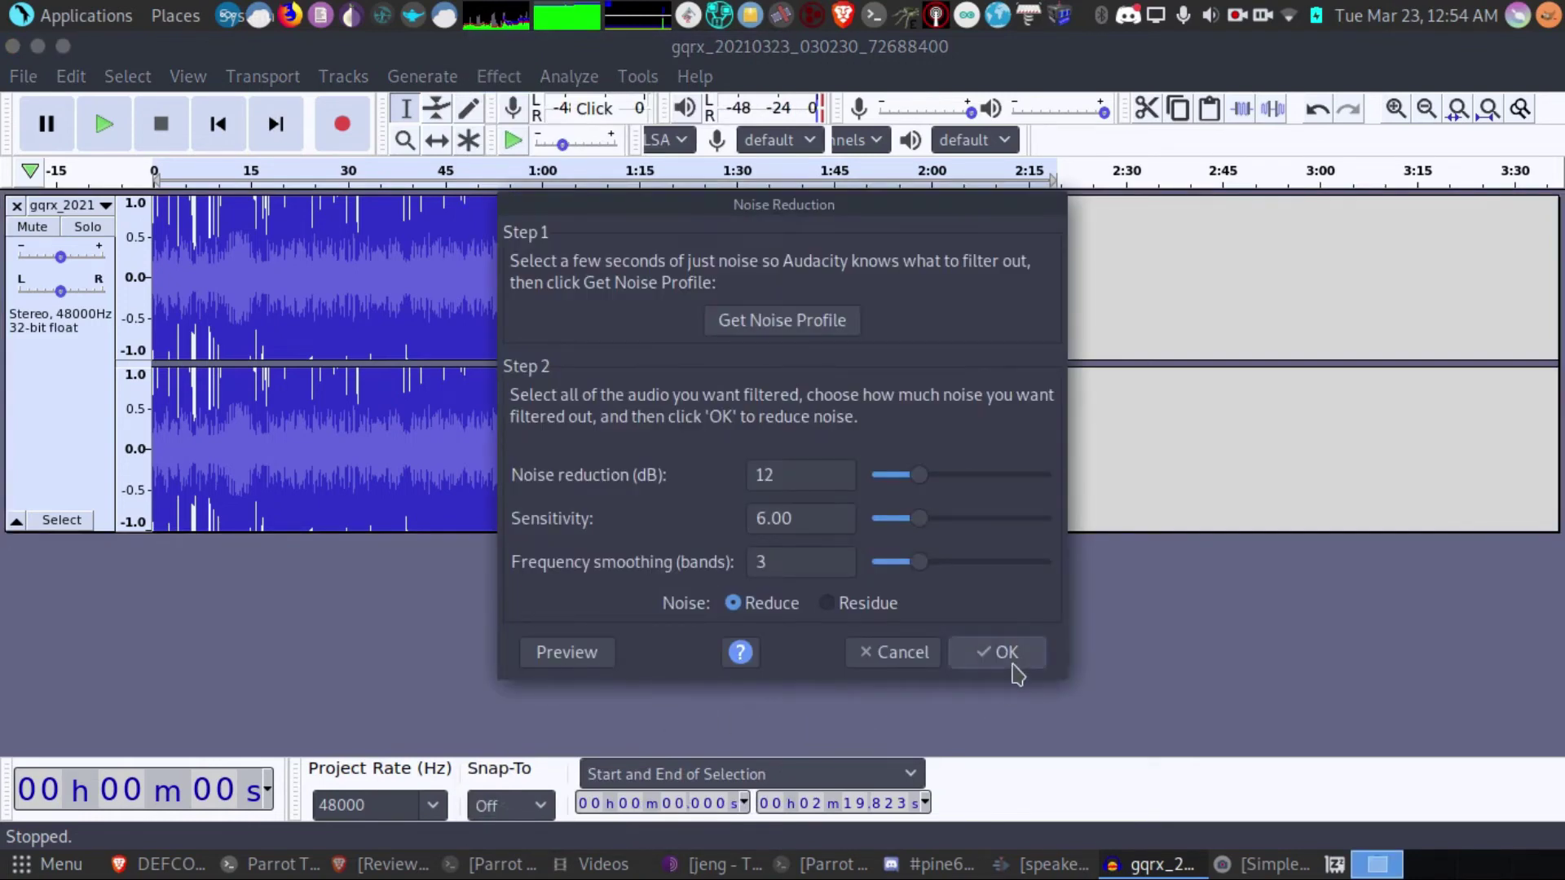
click(1000, 654)
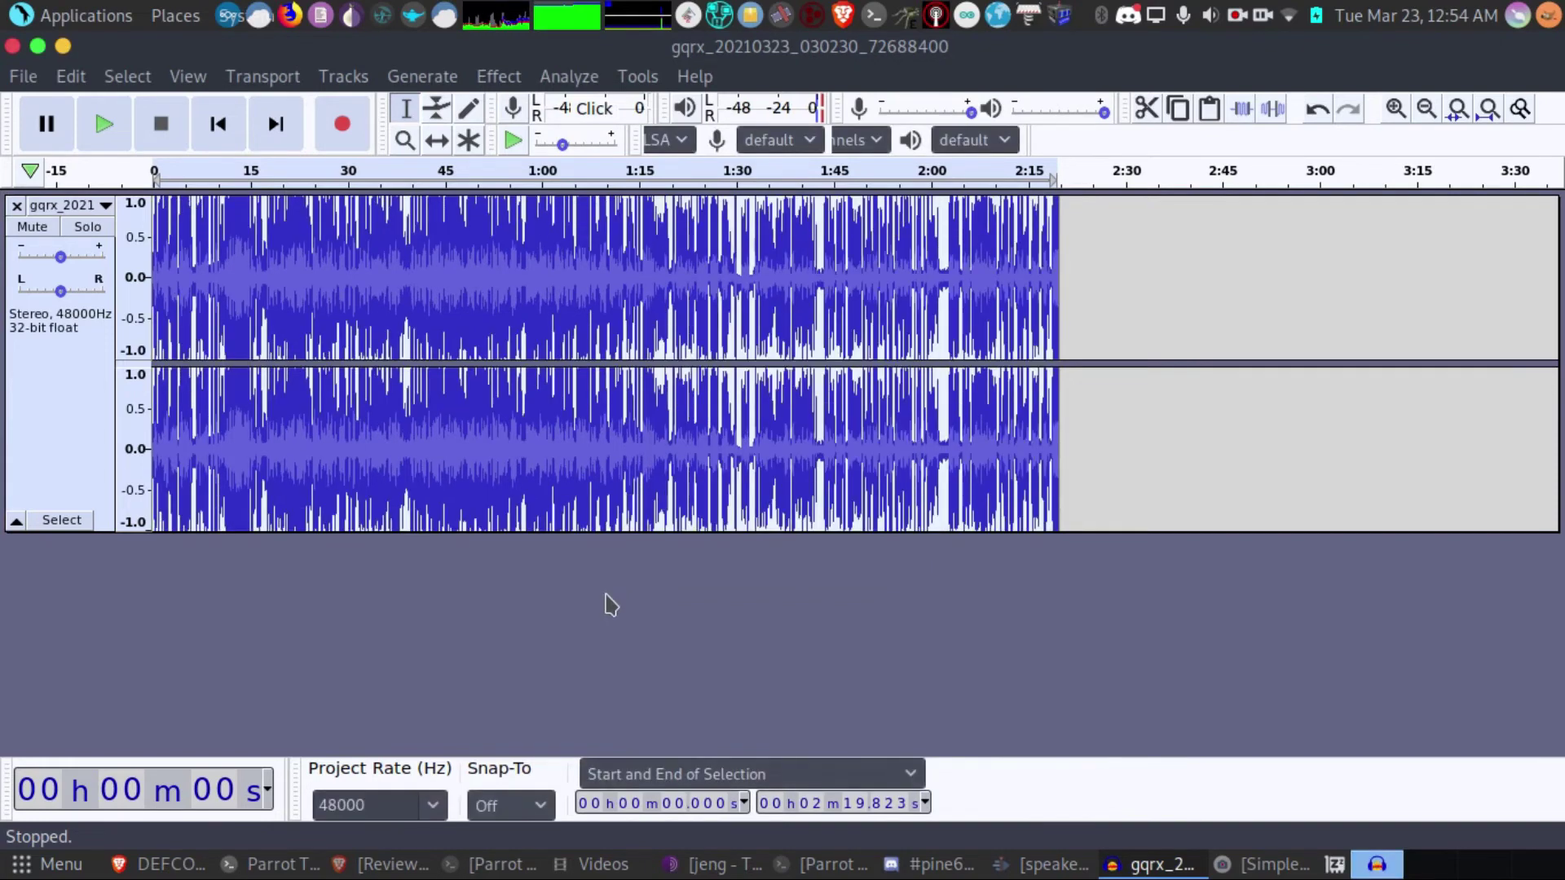
click(154, 170)
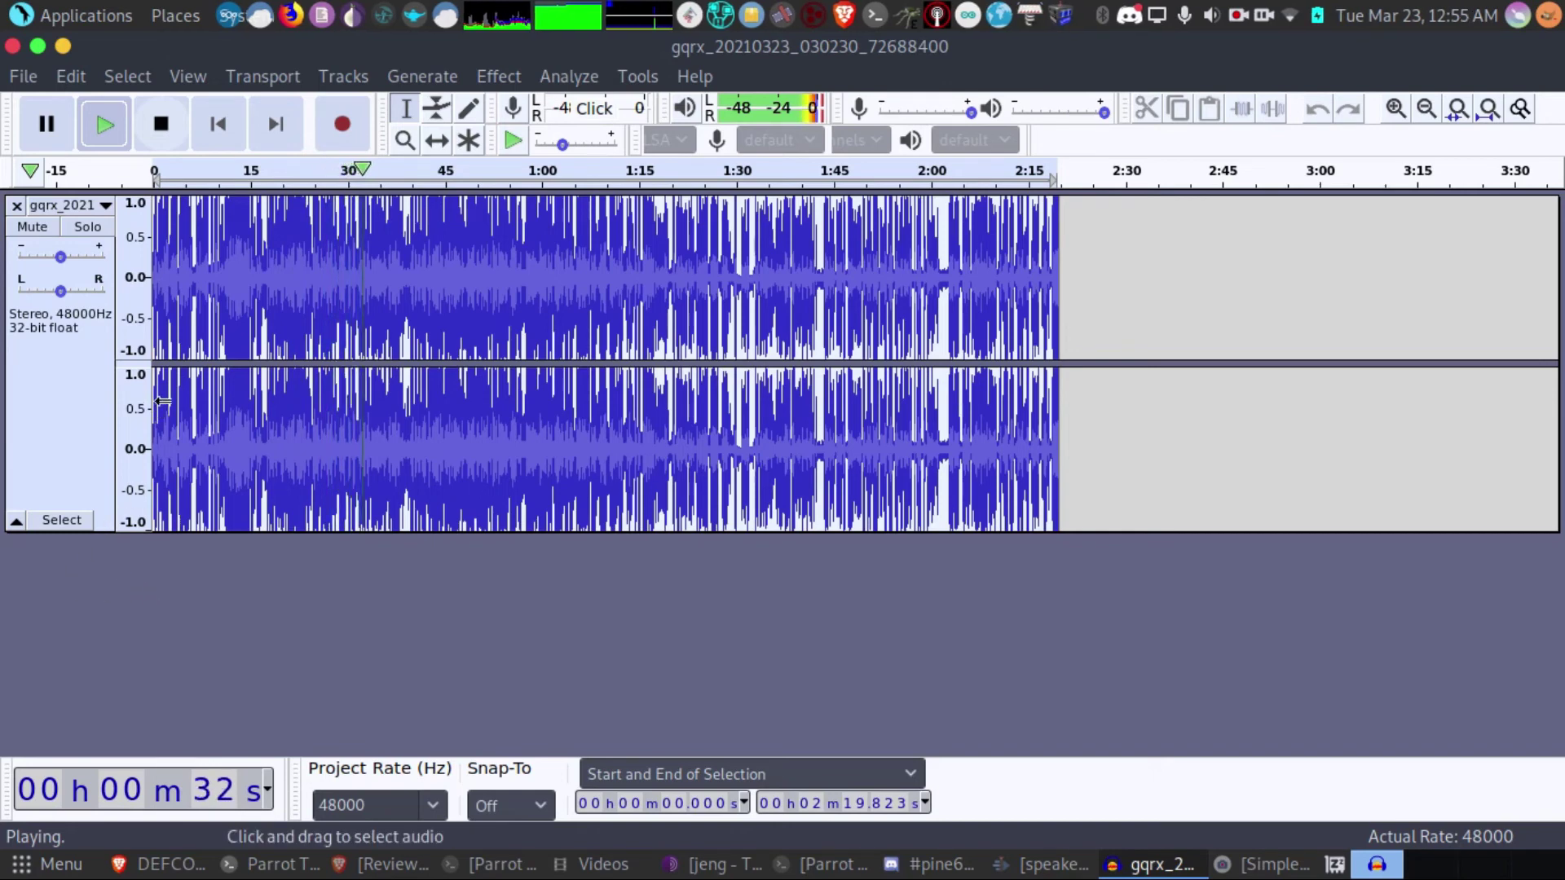
click(158, 125)
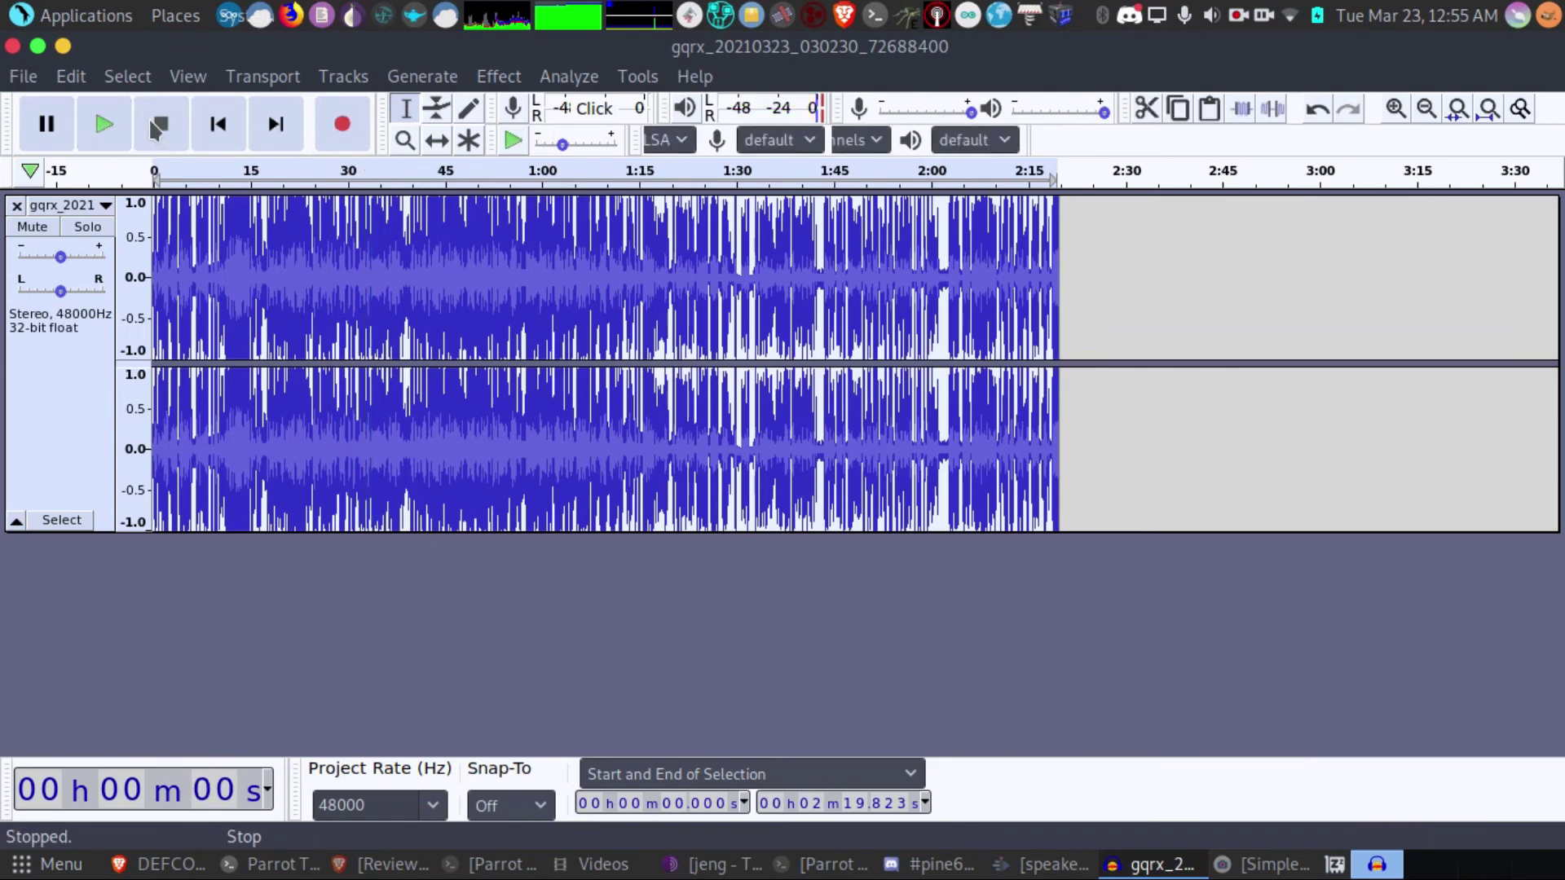